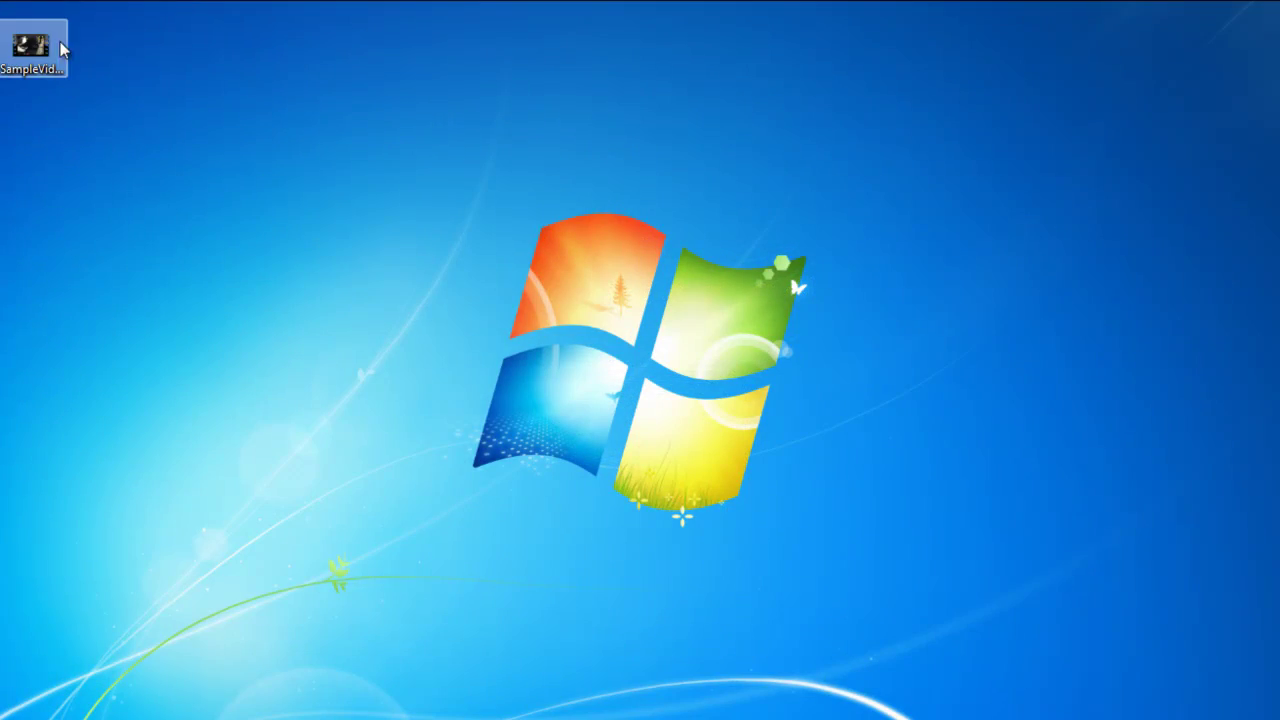
- Open the sample video file on the desktop in Windows Live Movie Maker
right_click(26, 52)
mouse_move(104, 155)
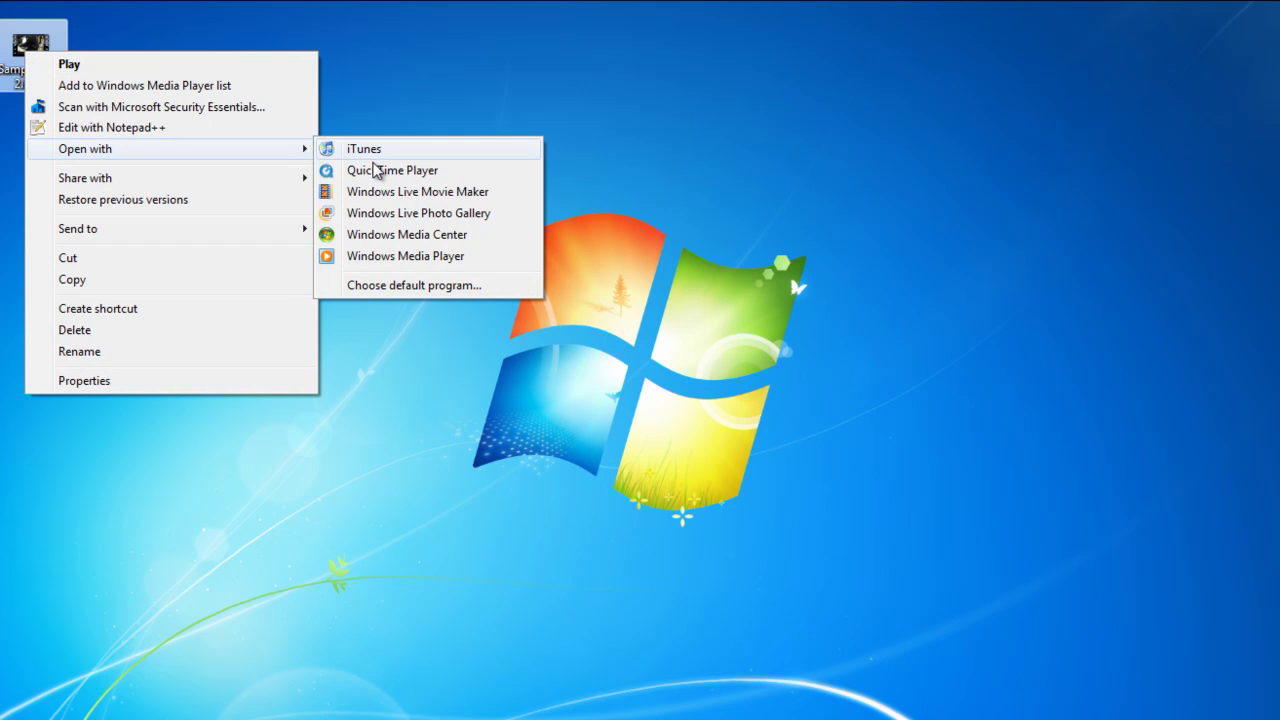
left_click(414, 192)
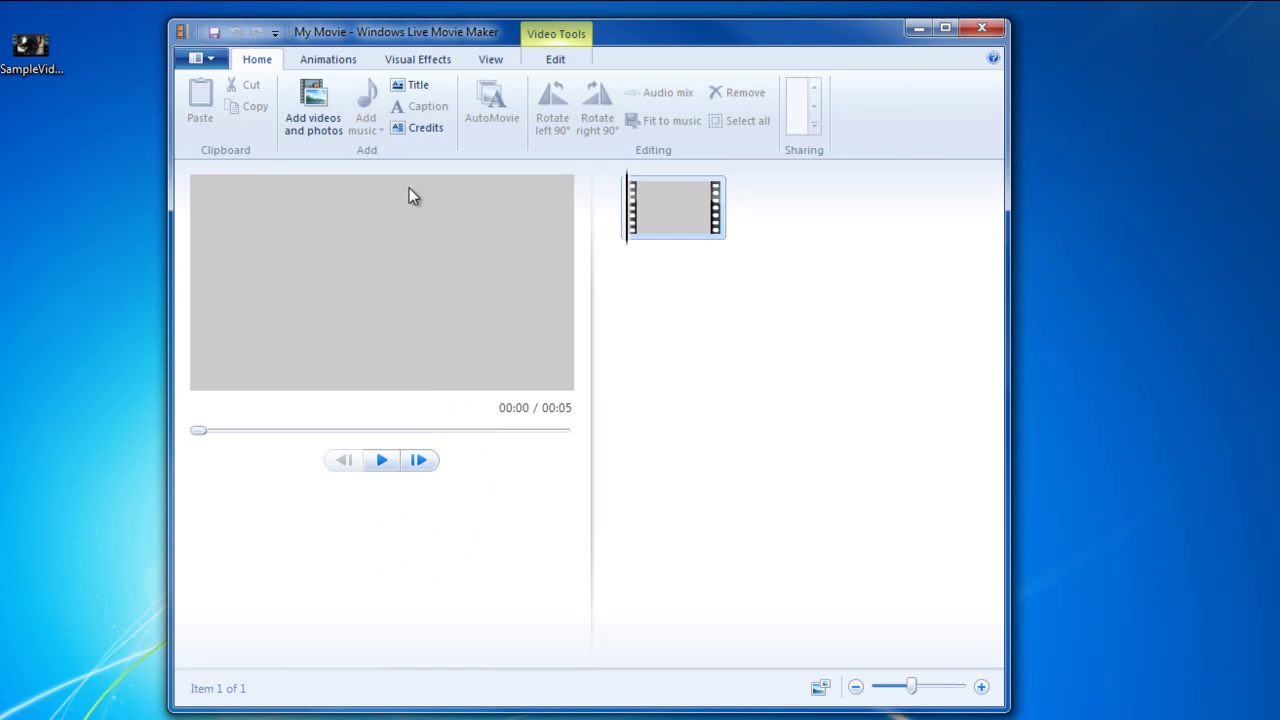
- Save the movie in high-definition (720p) as SampleVideo2.wmv in the PTE2011test Videos folder
left_click(209, 61)
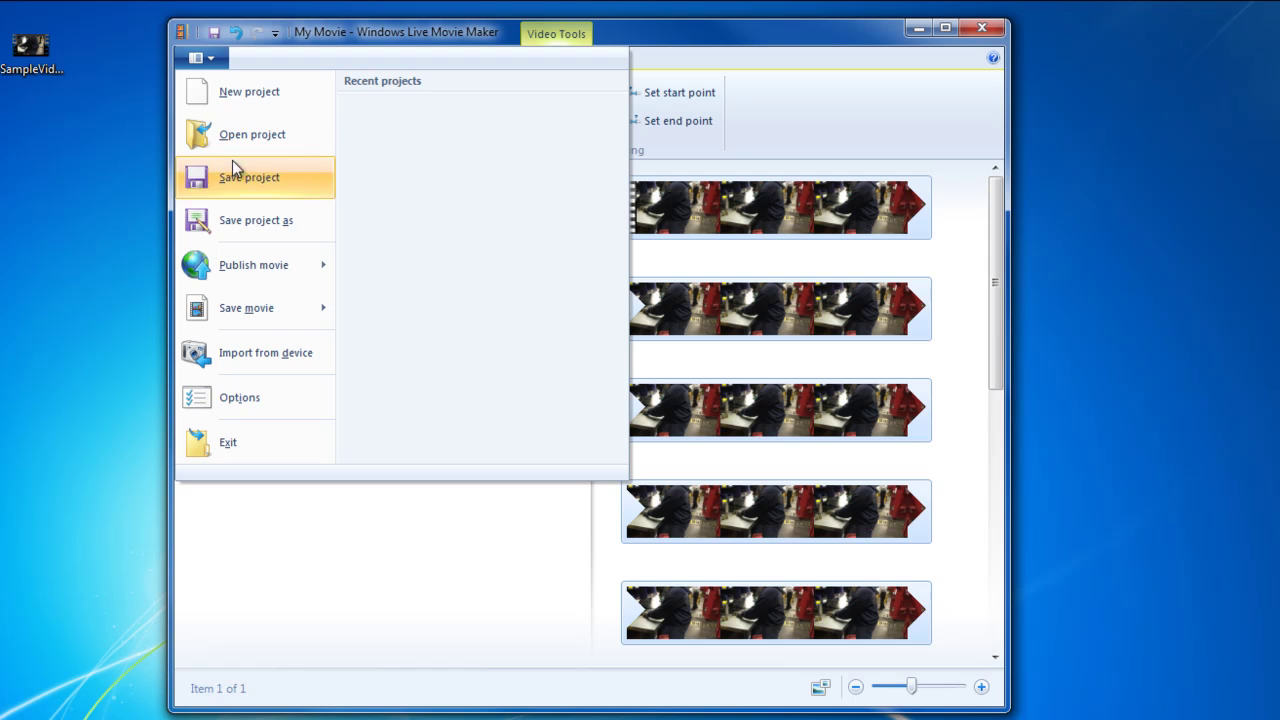
mouse_move(234, 306)
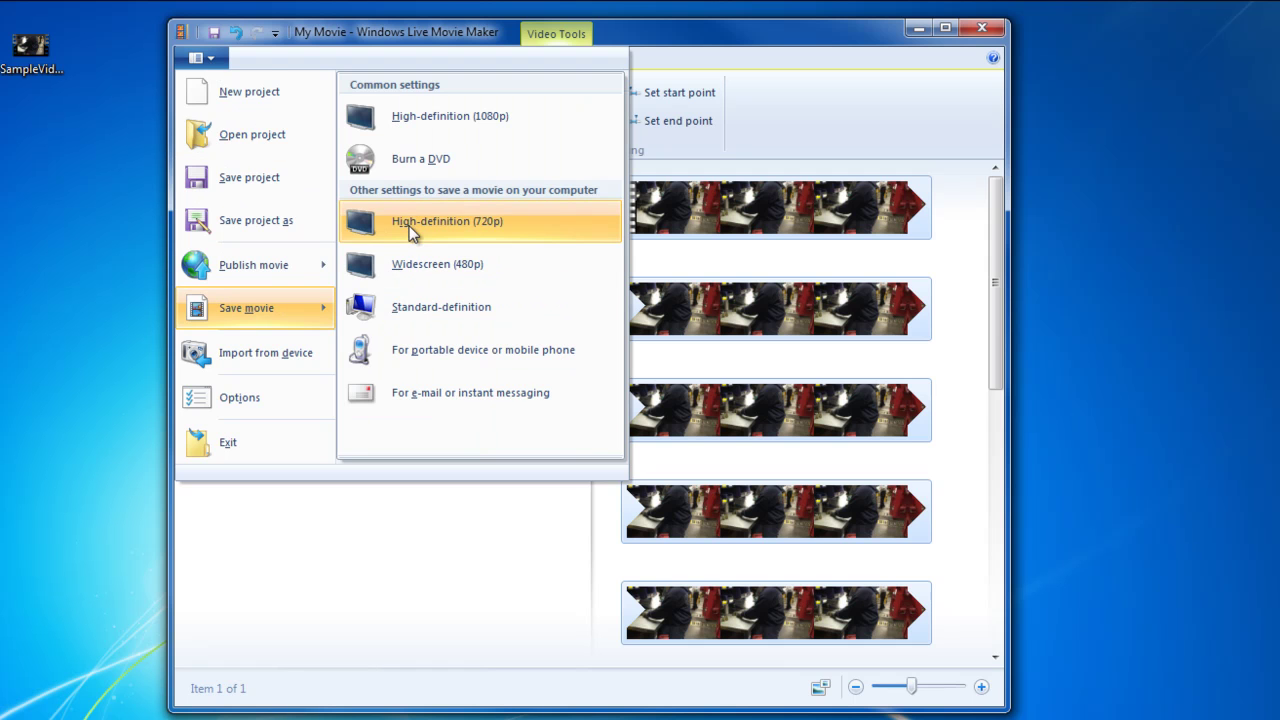
left_click(447, 221)
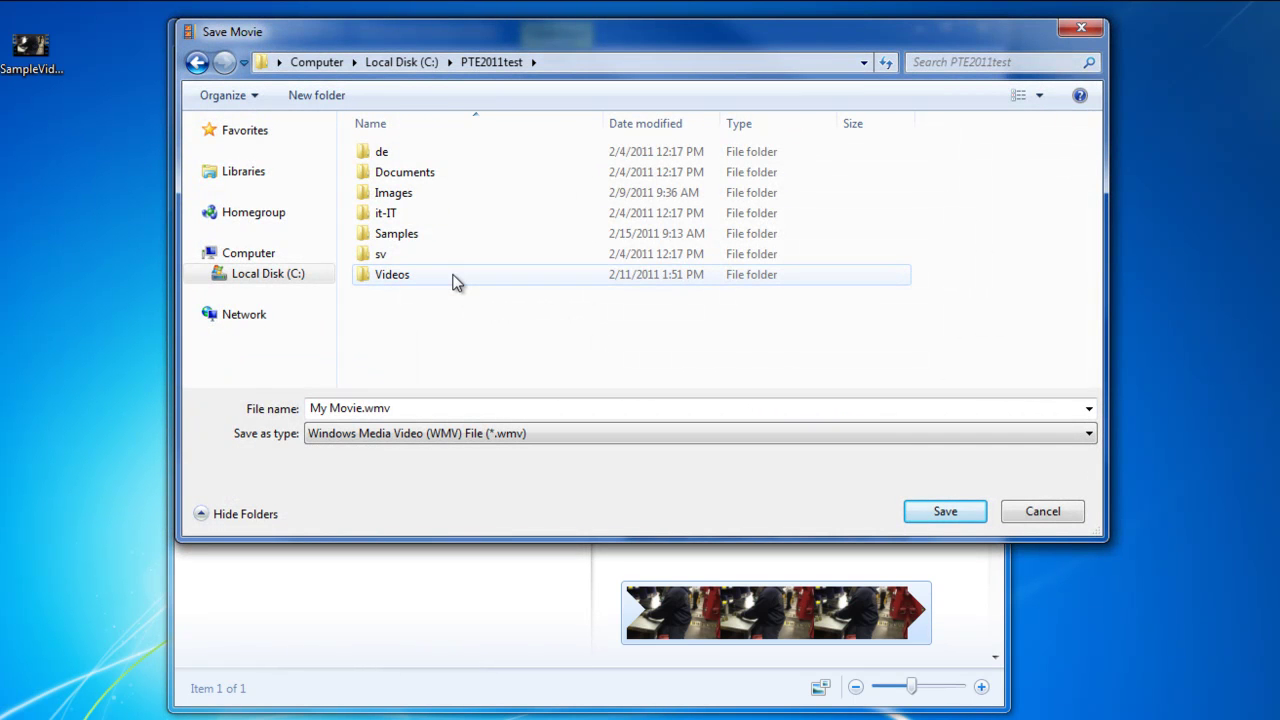
double_click(455, 280)
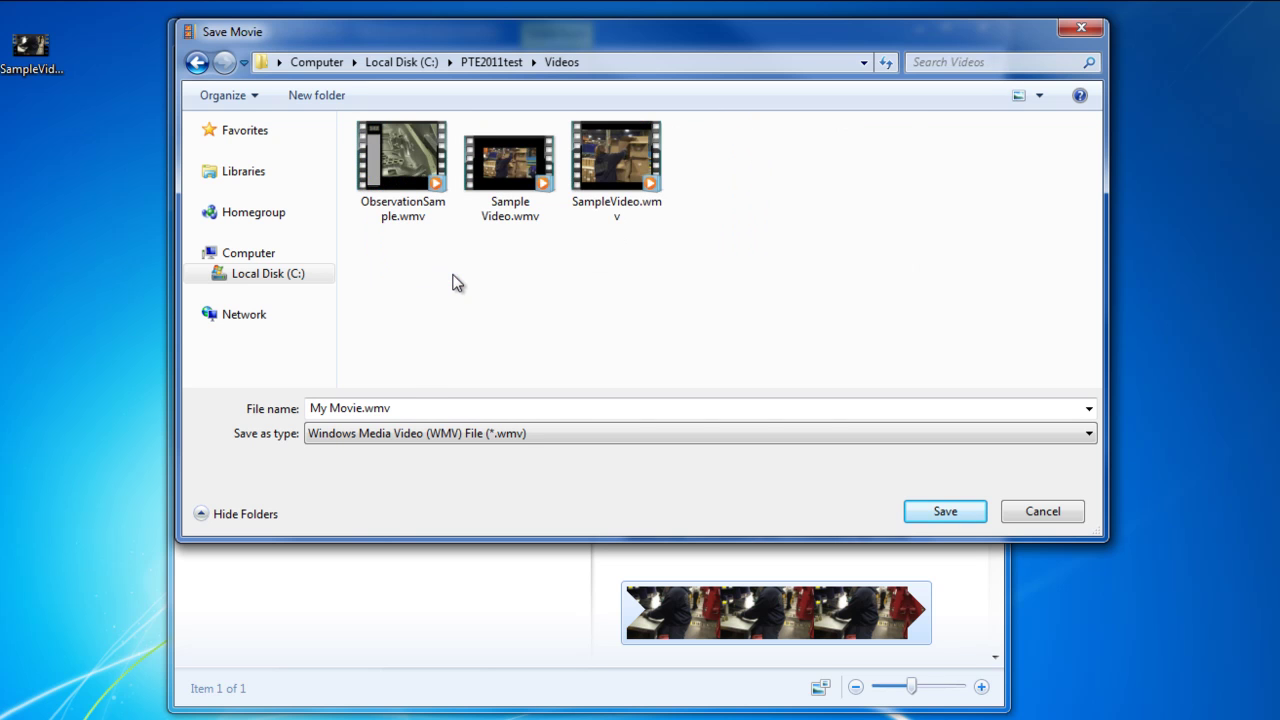
left_click_drag(363, 407, 305, 408)
type("SampleVi")
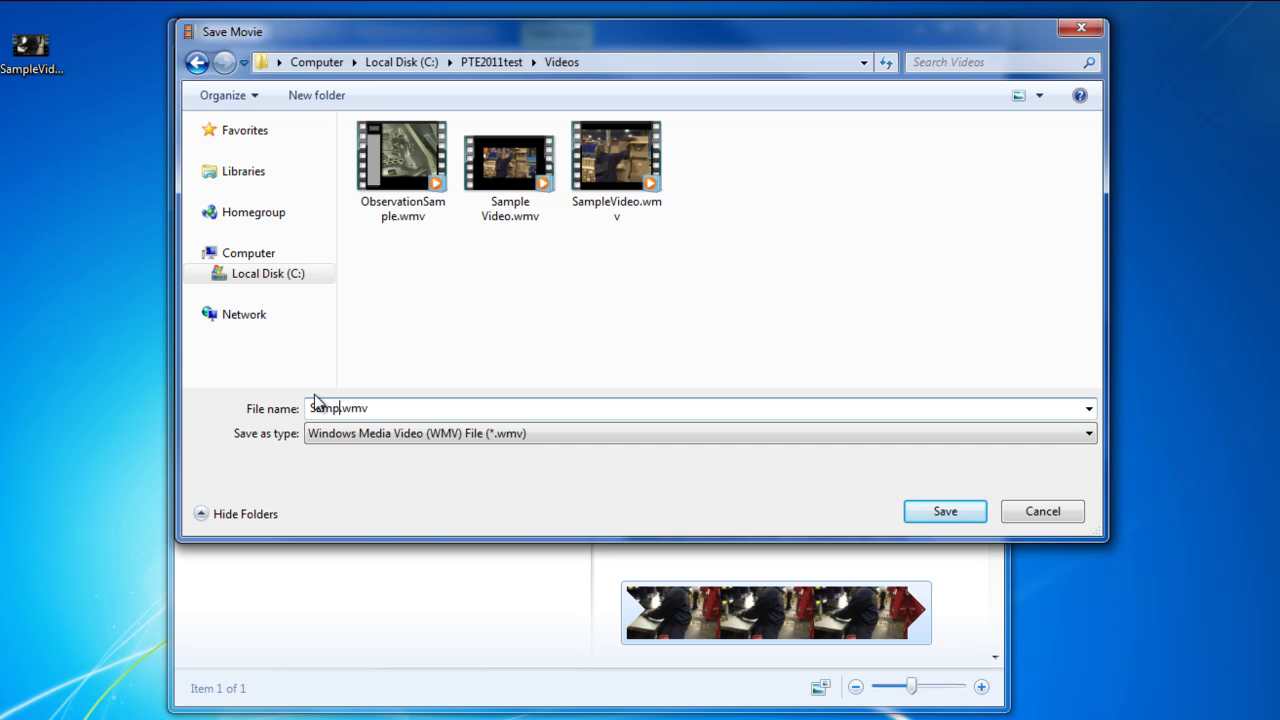
type("deo2")
left_click(958, 517)
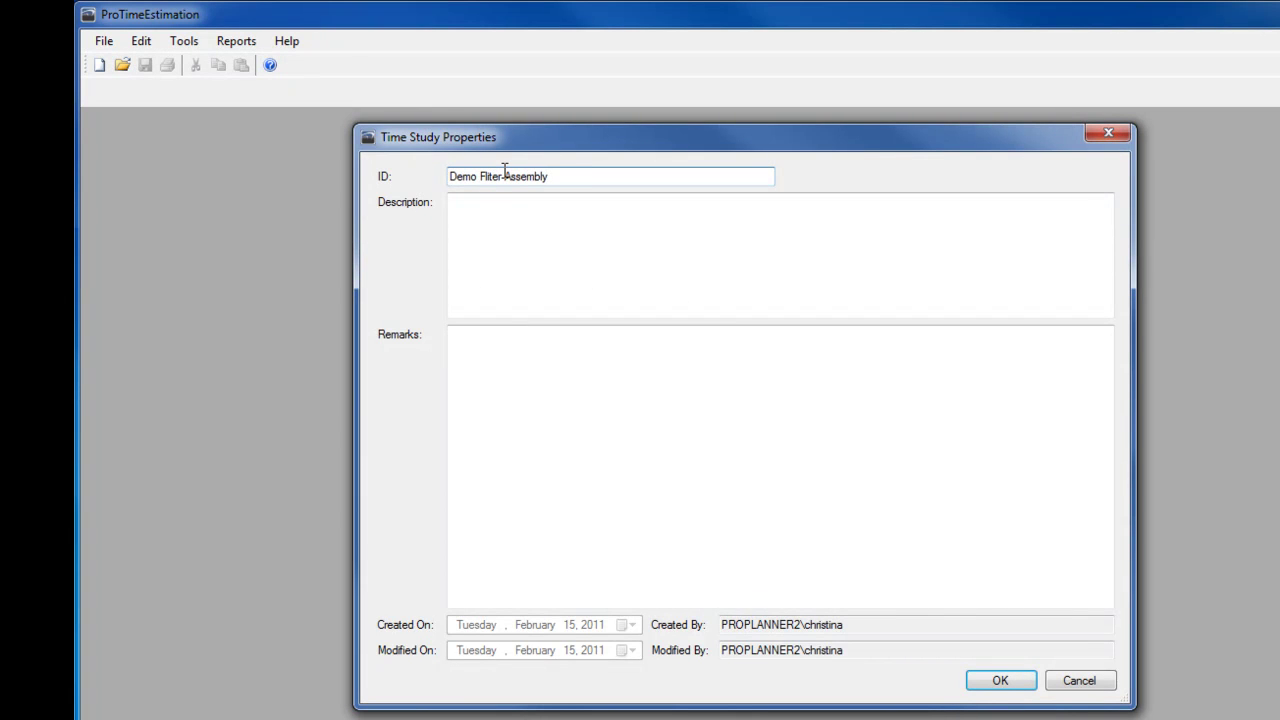
- In ProTimeEstimation, create a time study with the ID "Demo Fliter Assembly Study"
type("Demo Fliter Assembly Study")
key("Return")
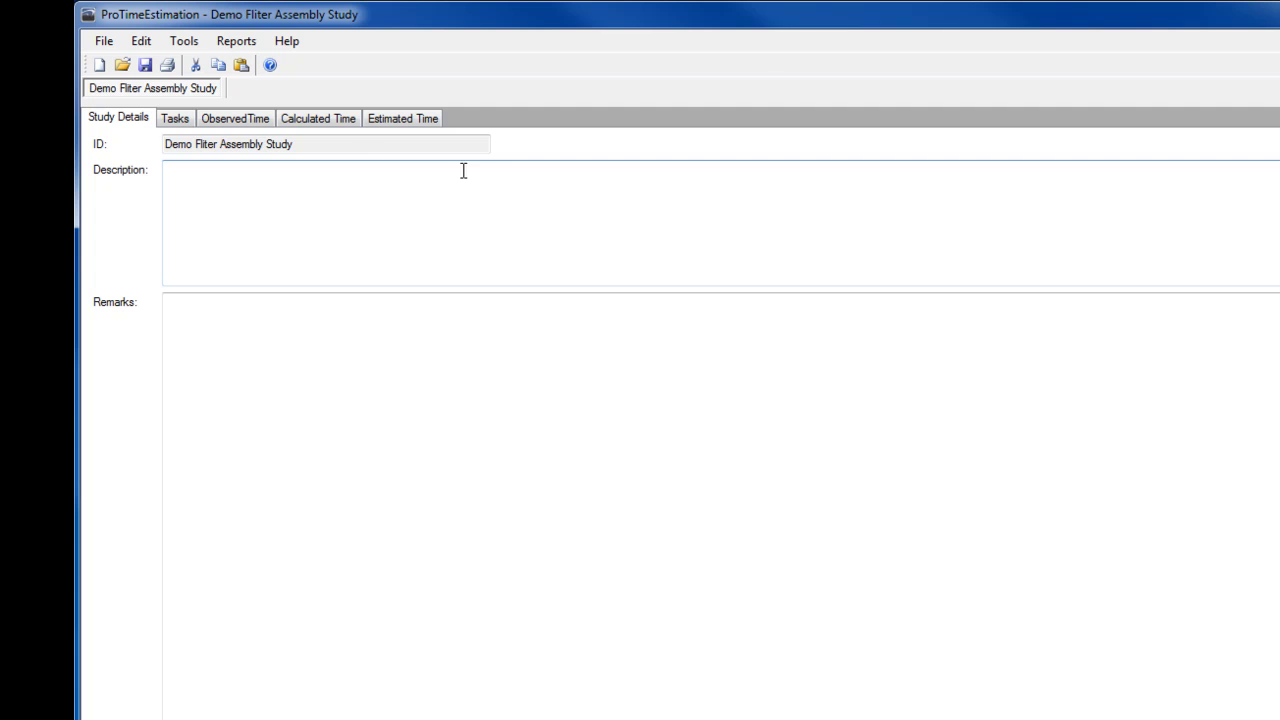
- Add SampleVideo.wmv and SampleVideo2.wmv to the study's observed-time video files
left_click(224, 118)
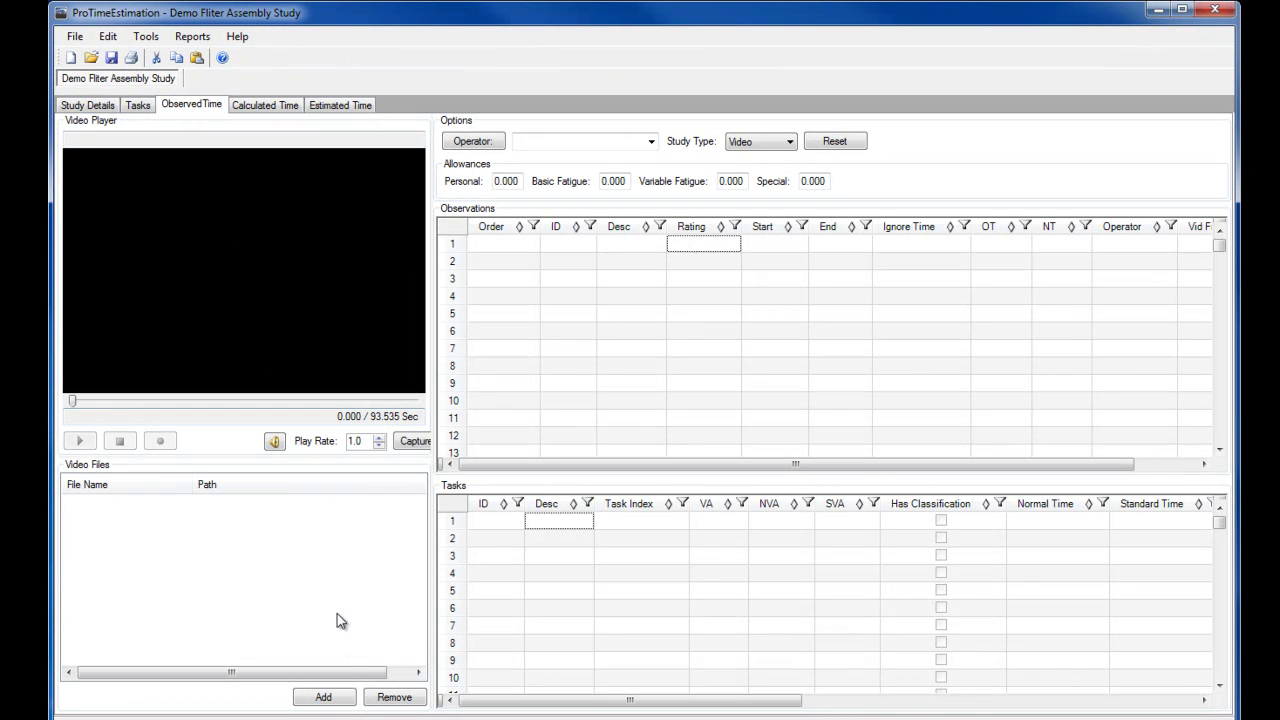
left_click(323, 697)
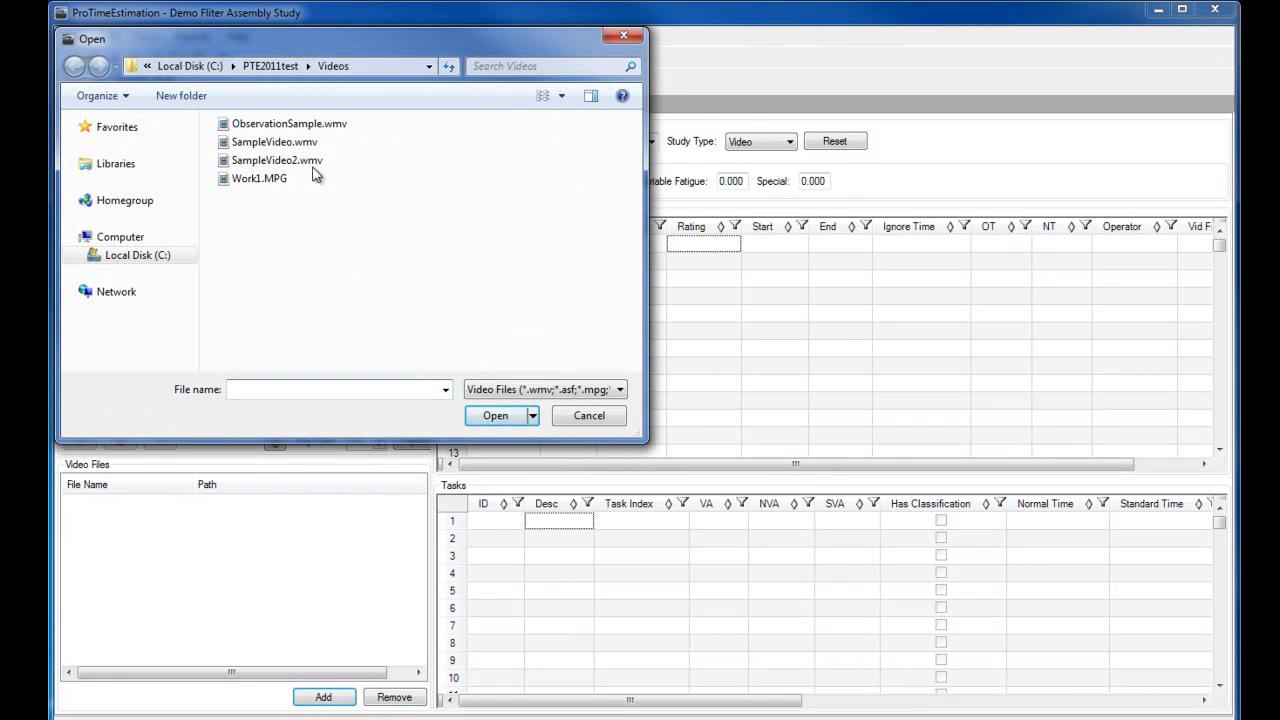
double_click(305, 145)
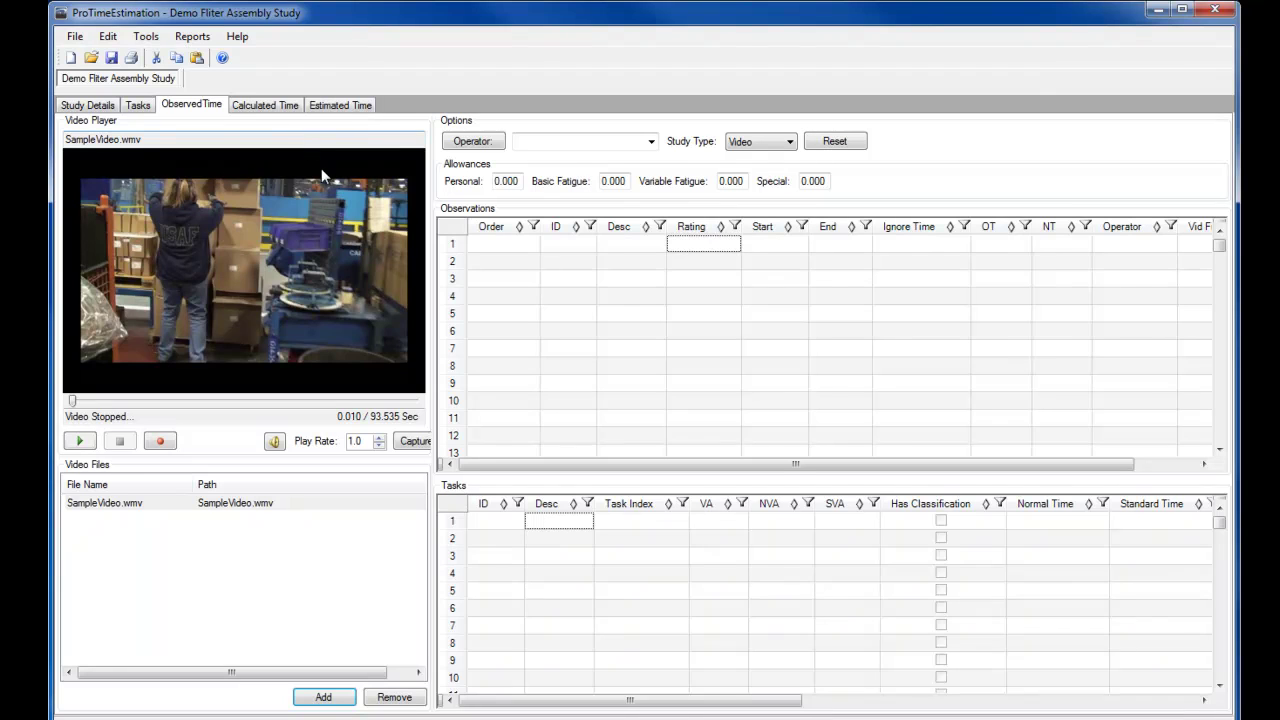
left_click(323, 697)
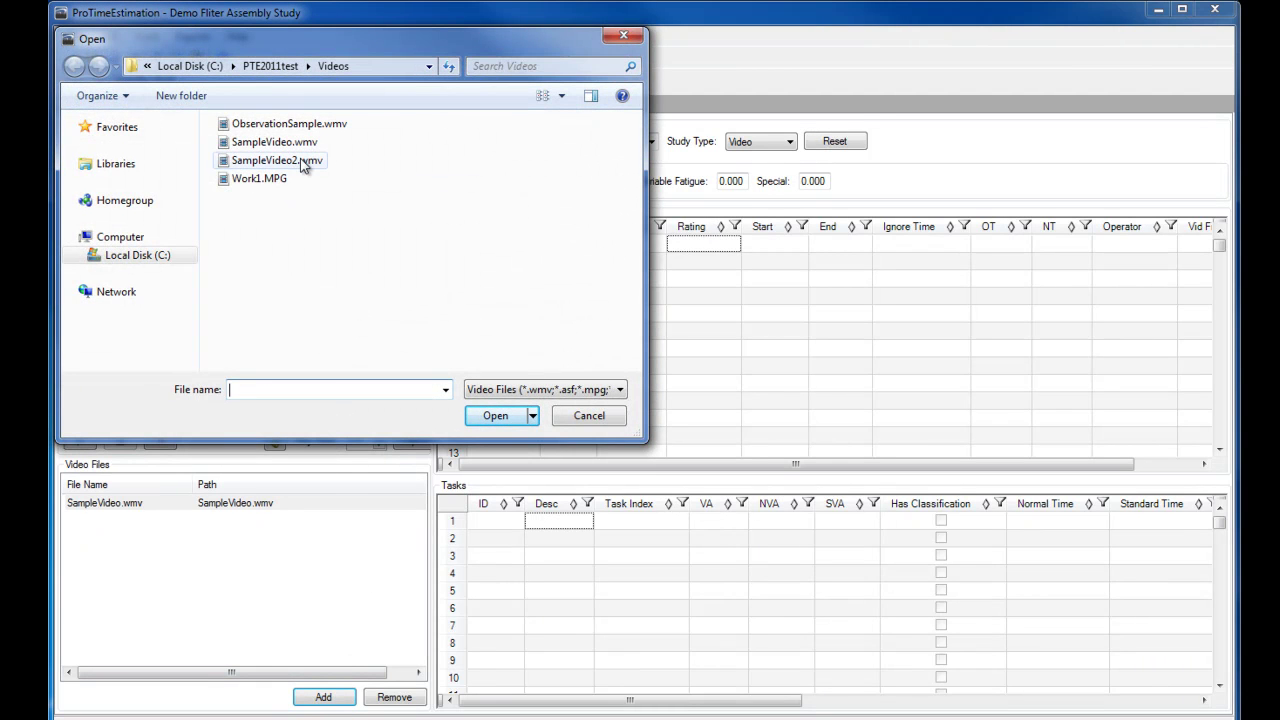
double_click(302, 161)
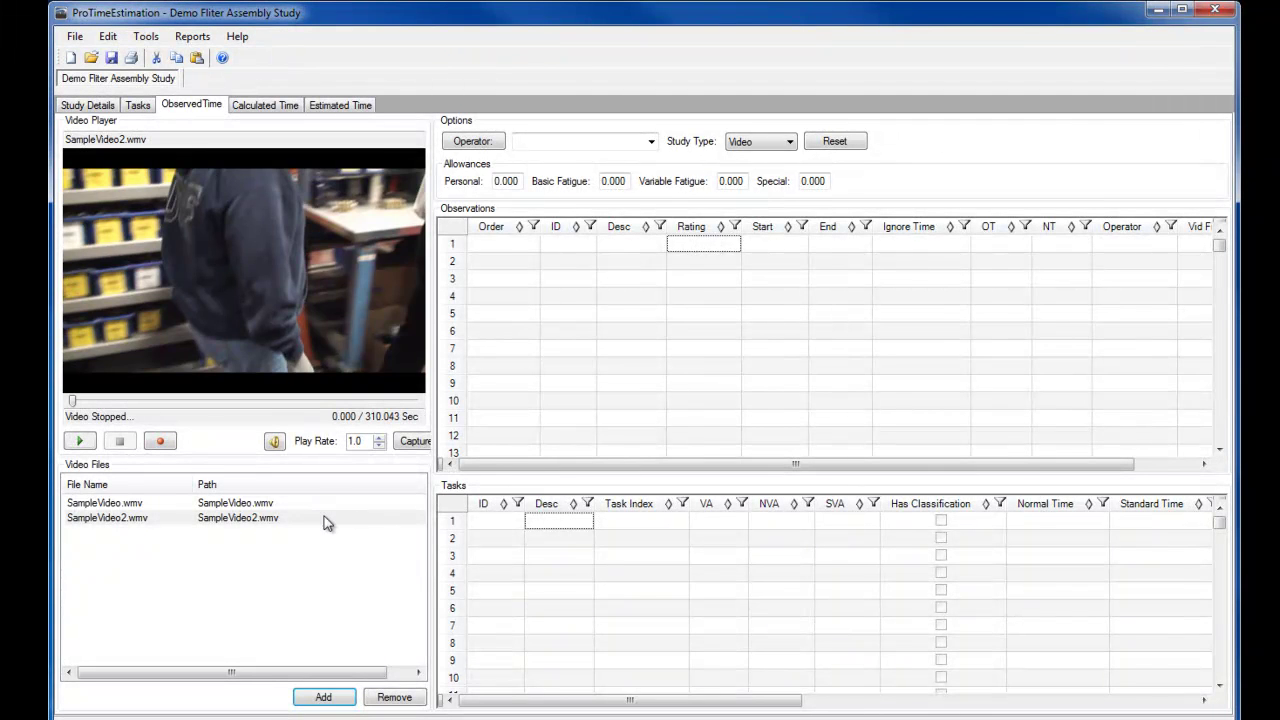
- Enlarge the video player area and start playing SampleVideo.wmv
left_click(257, 503)
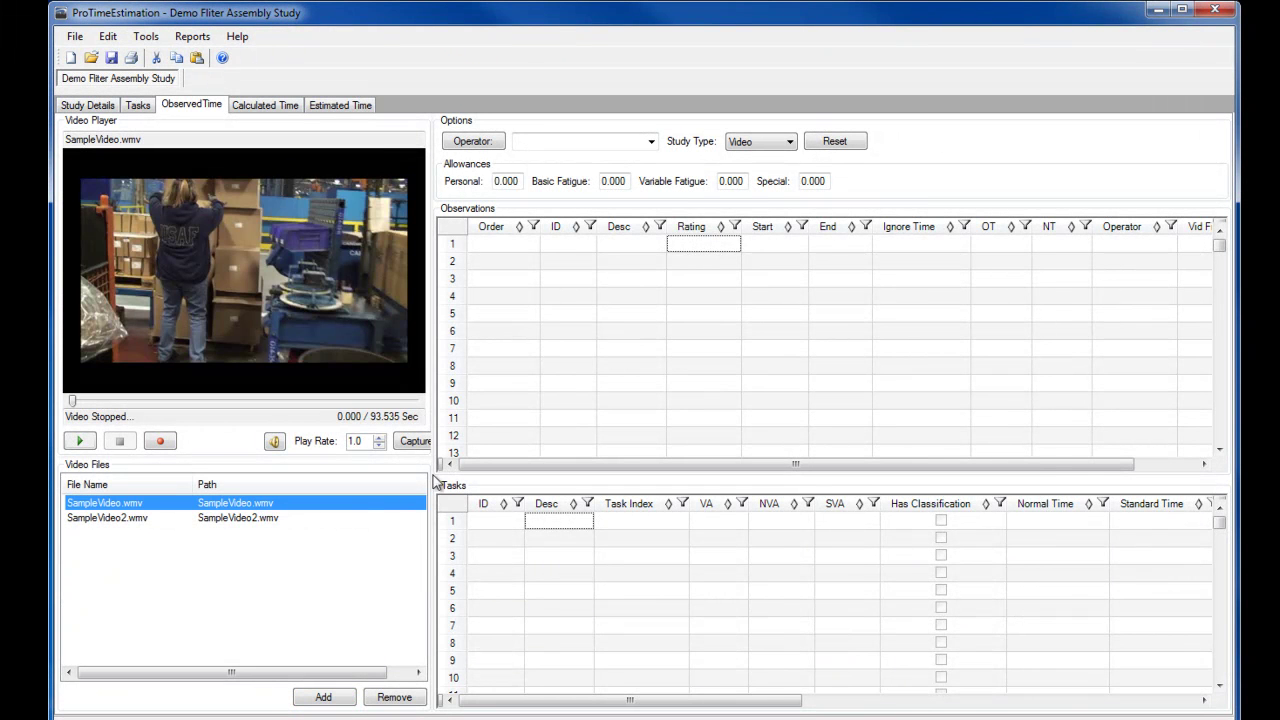
left_click_drag(437, 386, 461, 386)
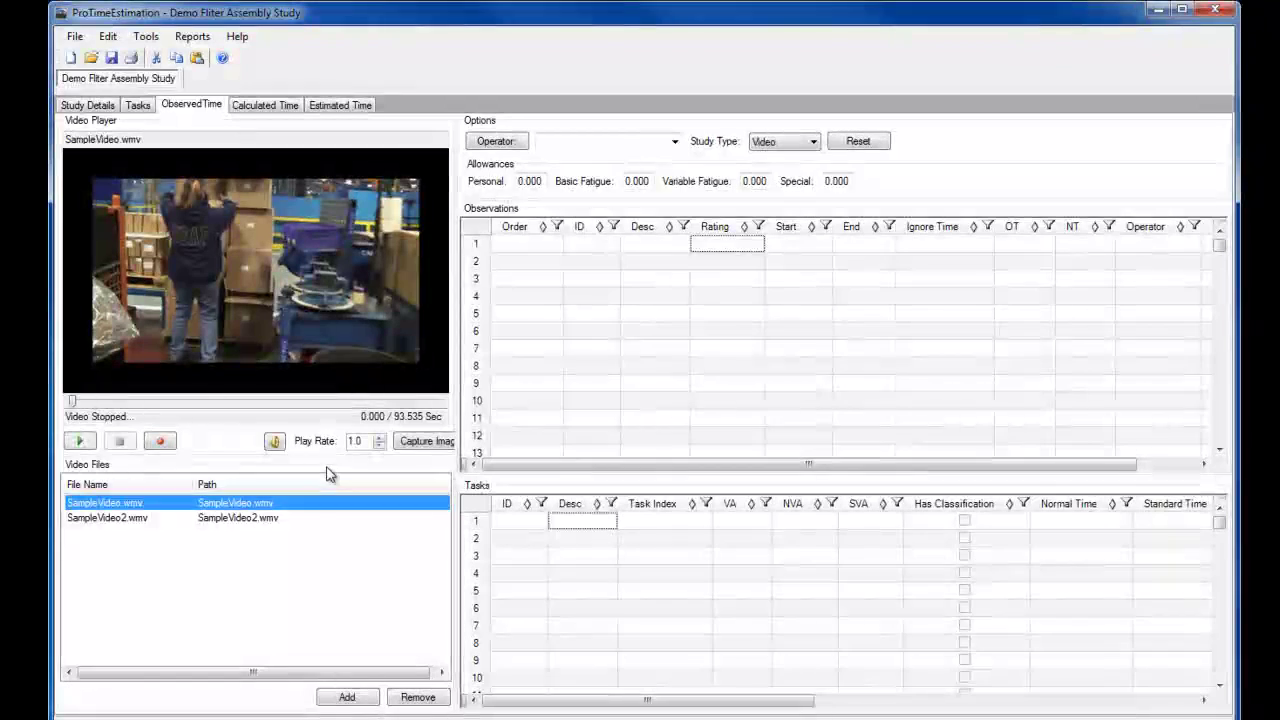
left_click_drag(323, 458, 319, 525)
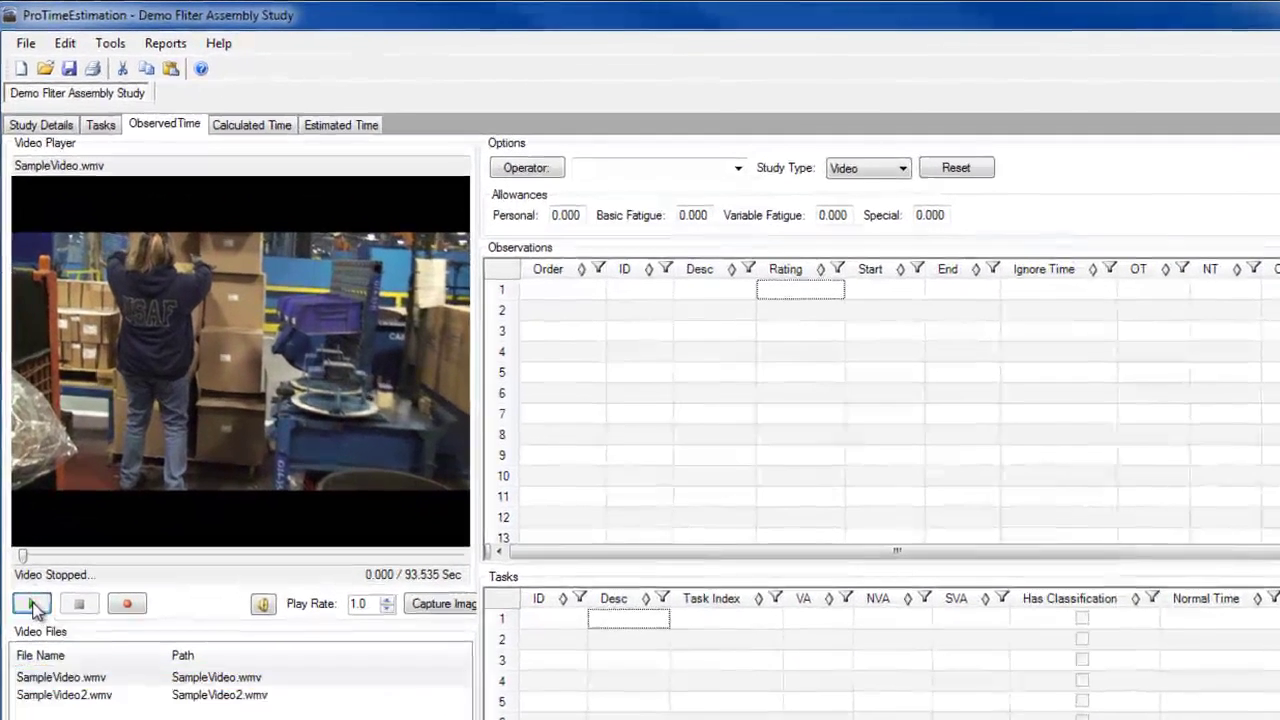
left_click(81, 508)
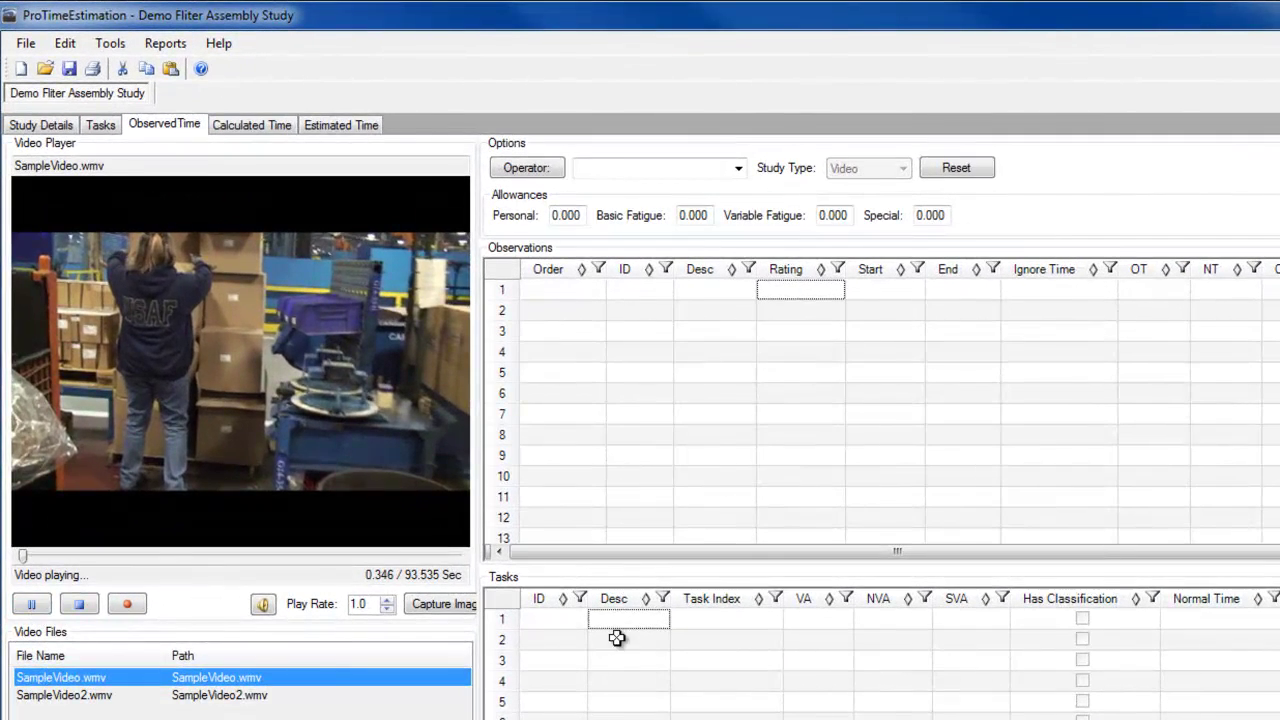
- Enter the first three task descriptions: "Collect filters", "Remove caps" and "Adjust alignment"
left_click(620, 620)
type("Collect")
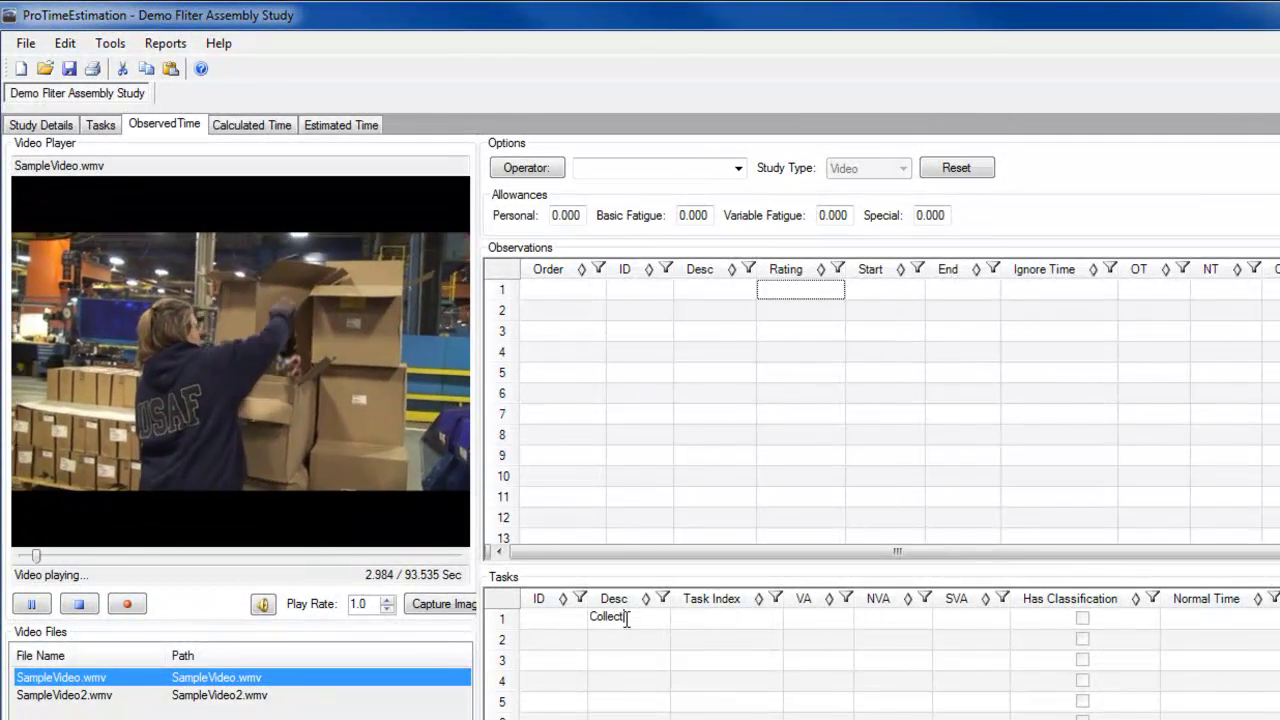
type(" filters")
key("Return")
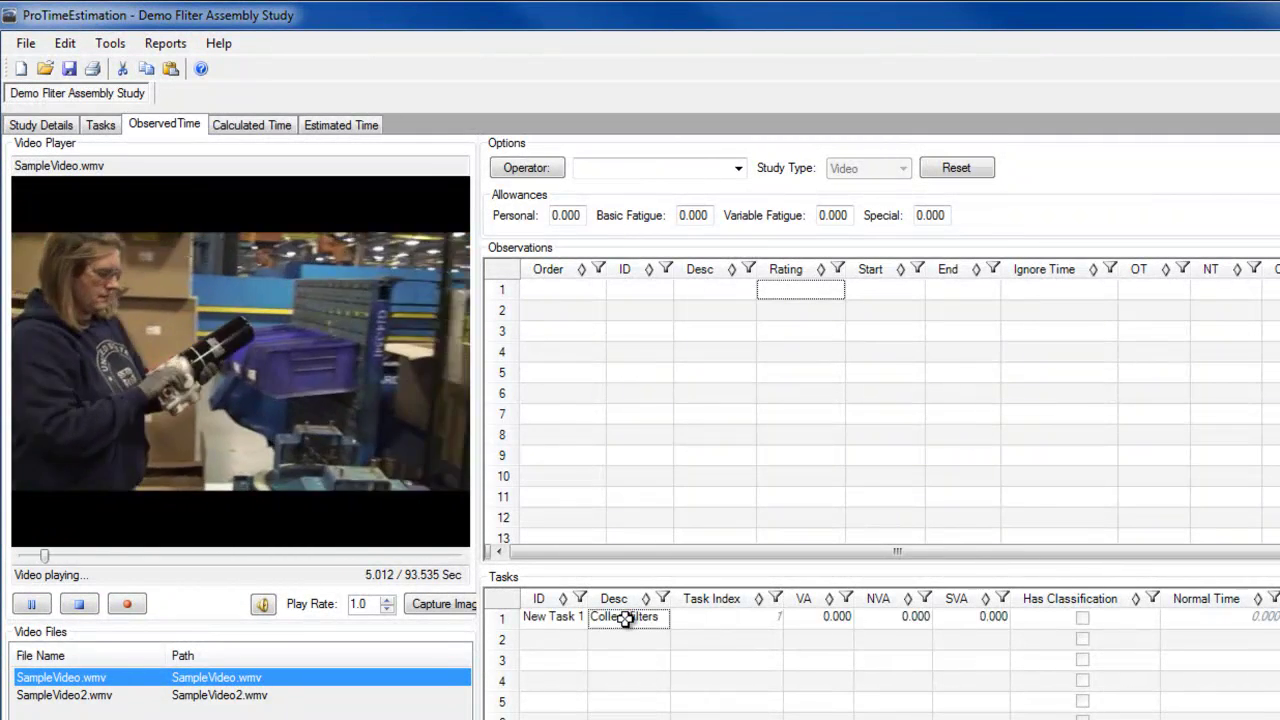
type("Remove caps")
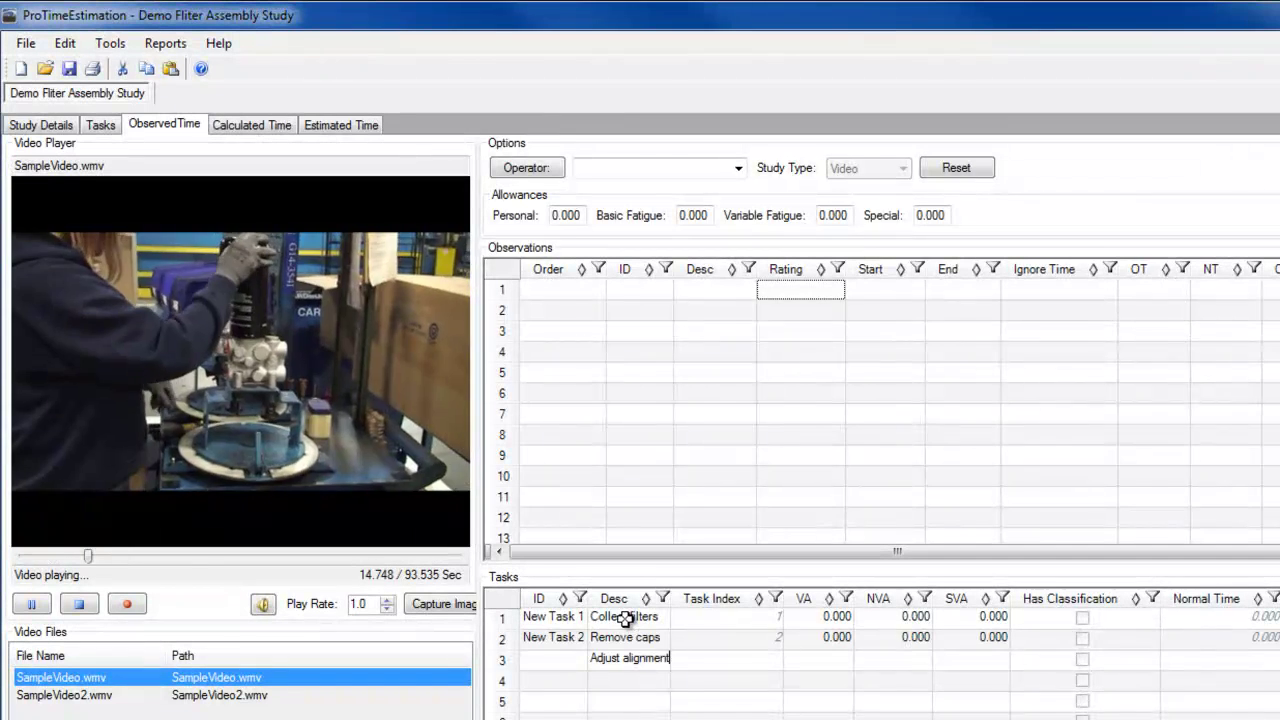
key("Return")
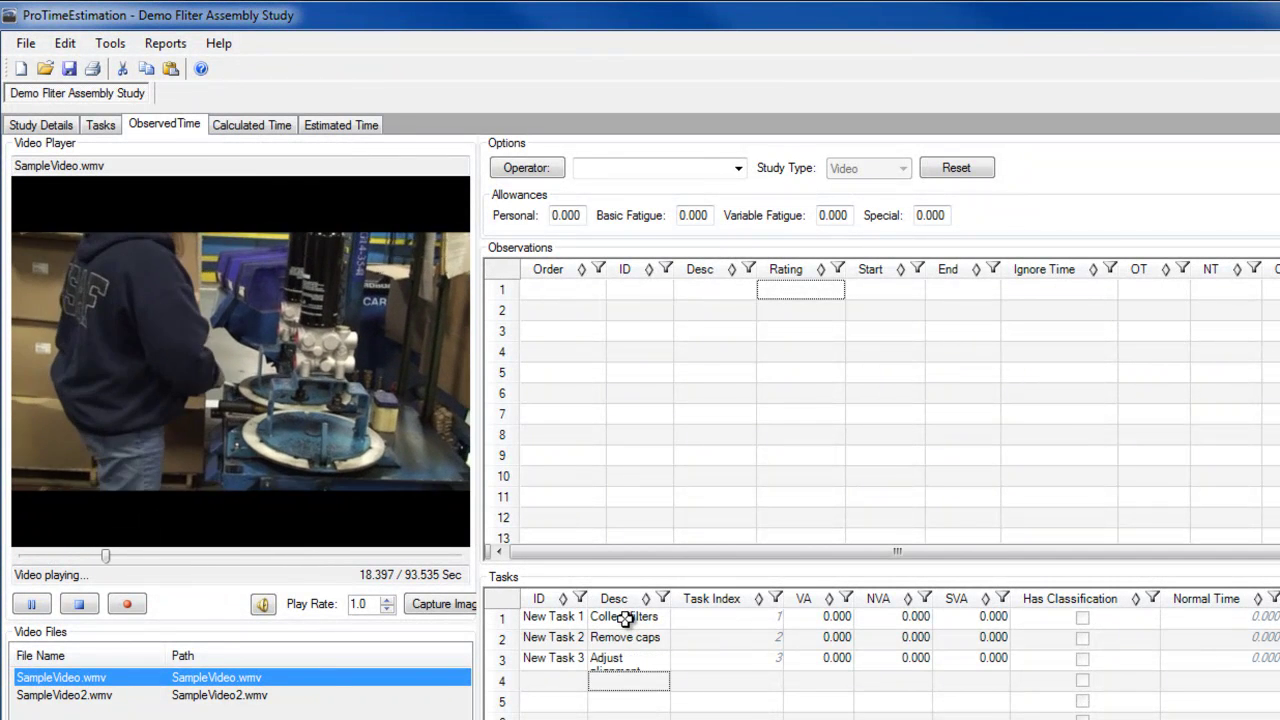
- Add a fourth task described as "Insert pins" and a fifth described as "Remove and toss caps"
key("F2")
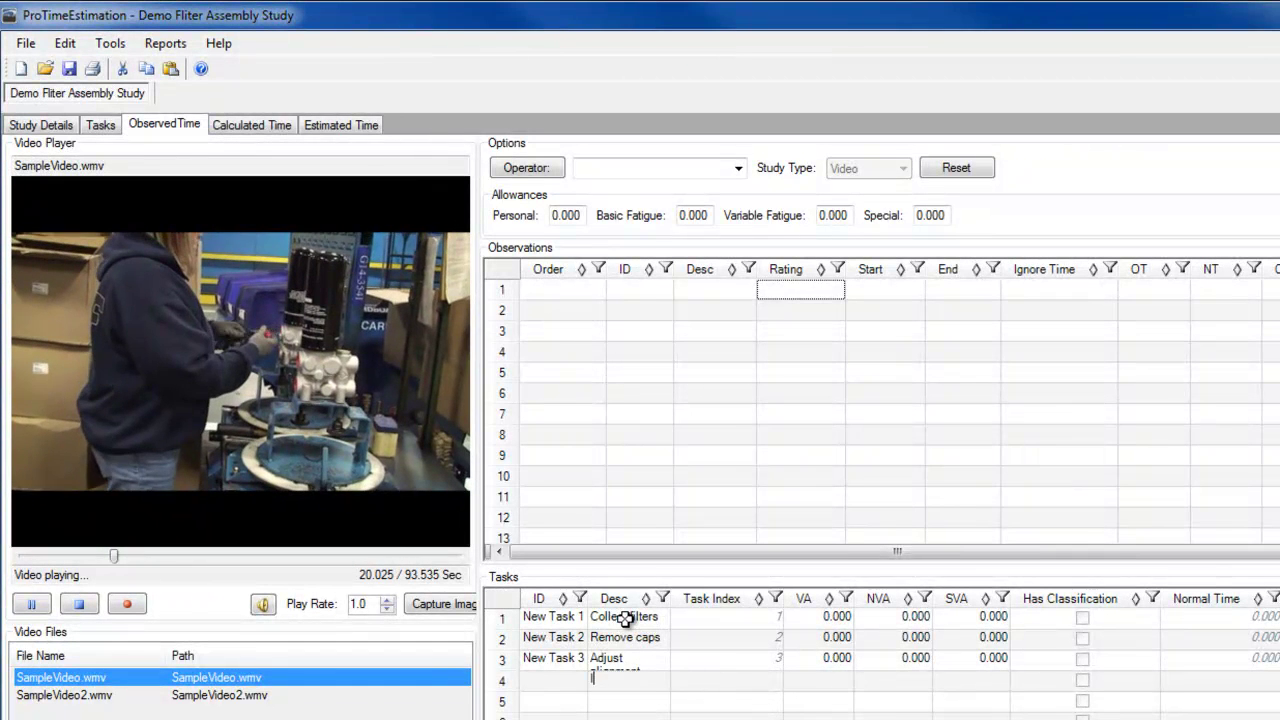
type("Insert pins")
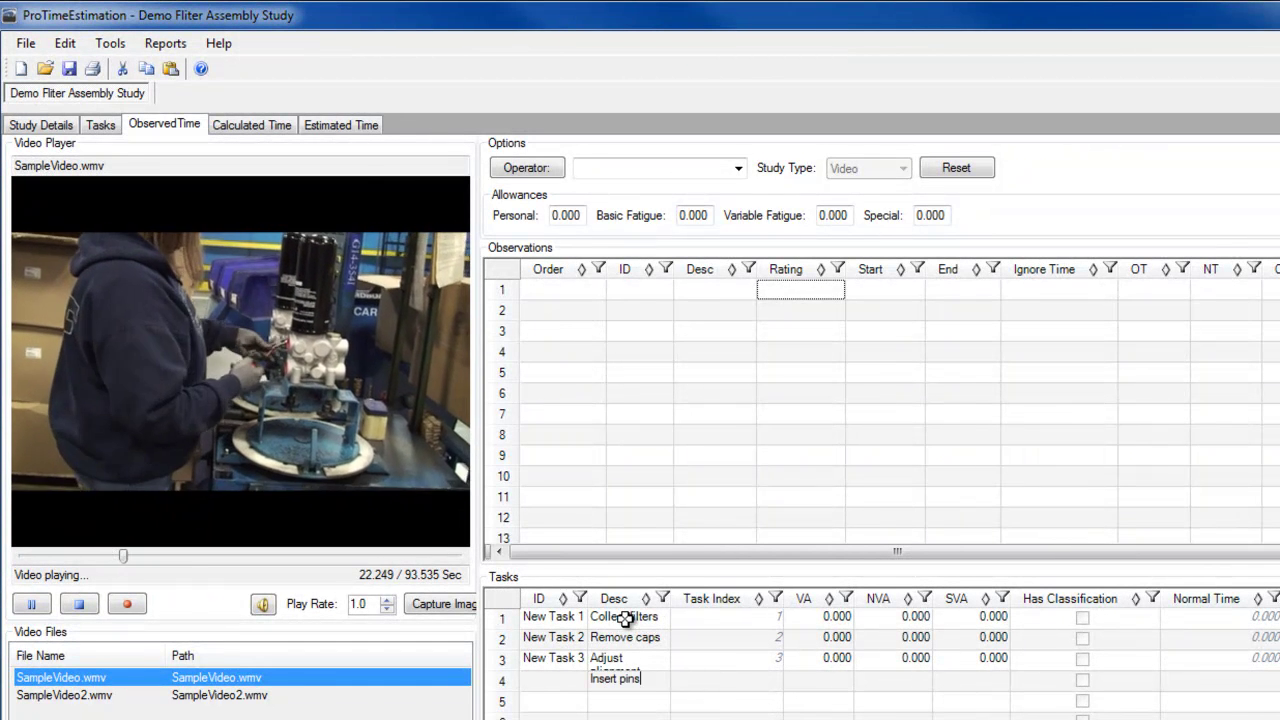
key("Return")
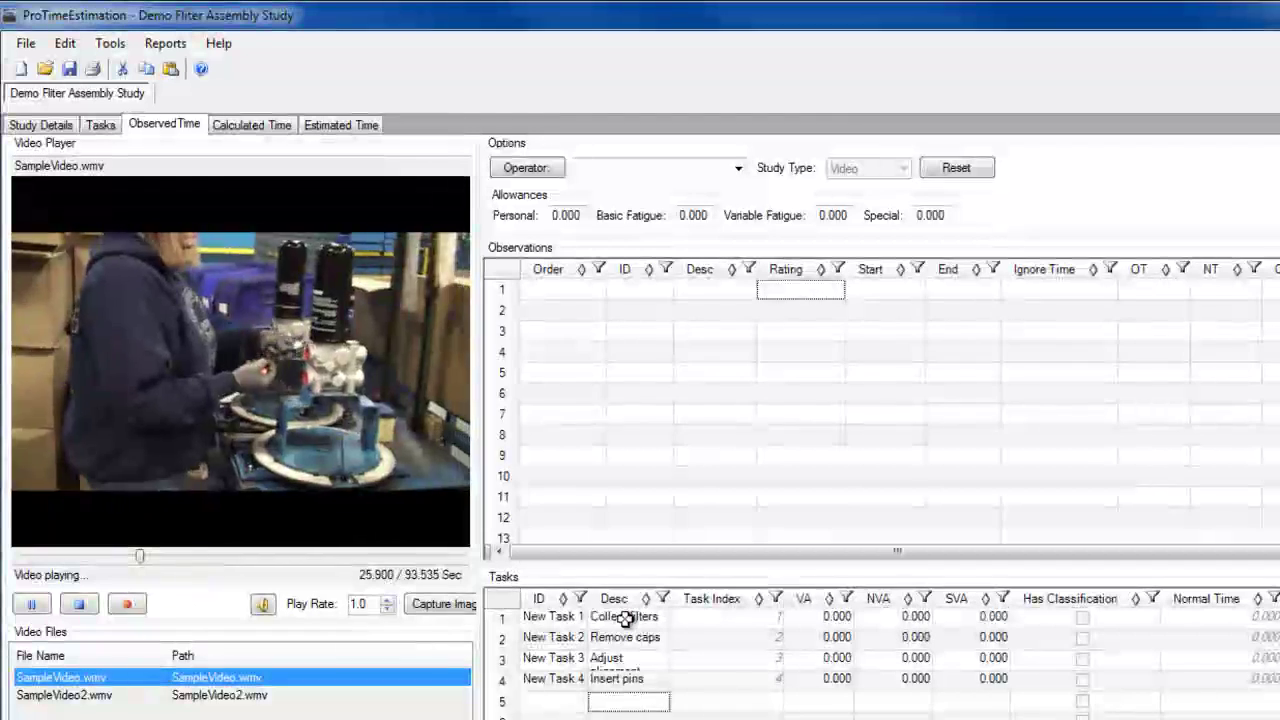
type("Remove and ")
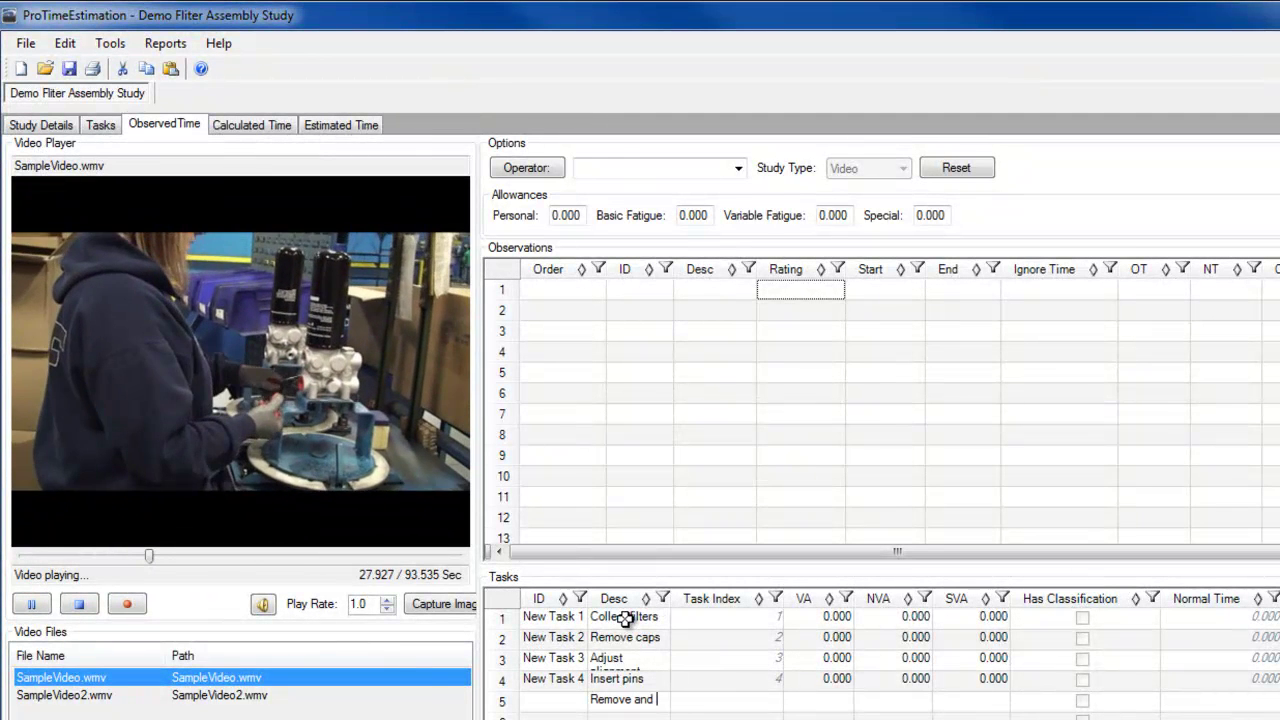
type("toss caps")
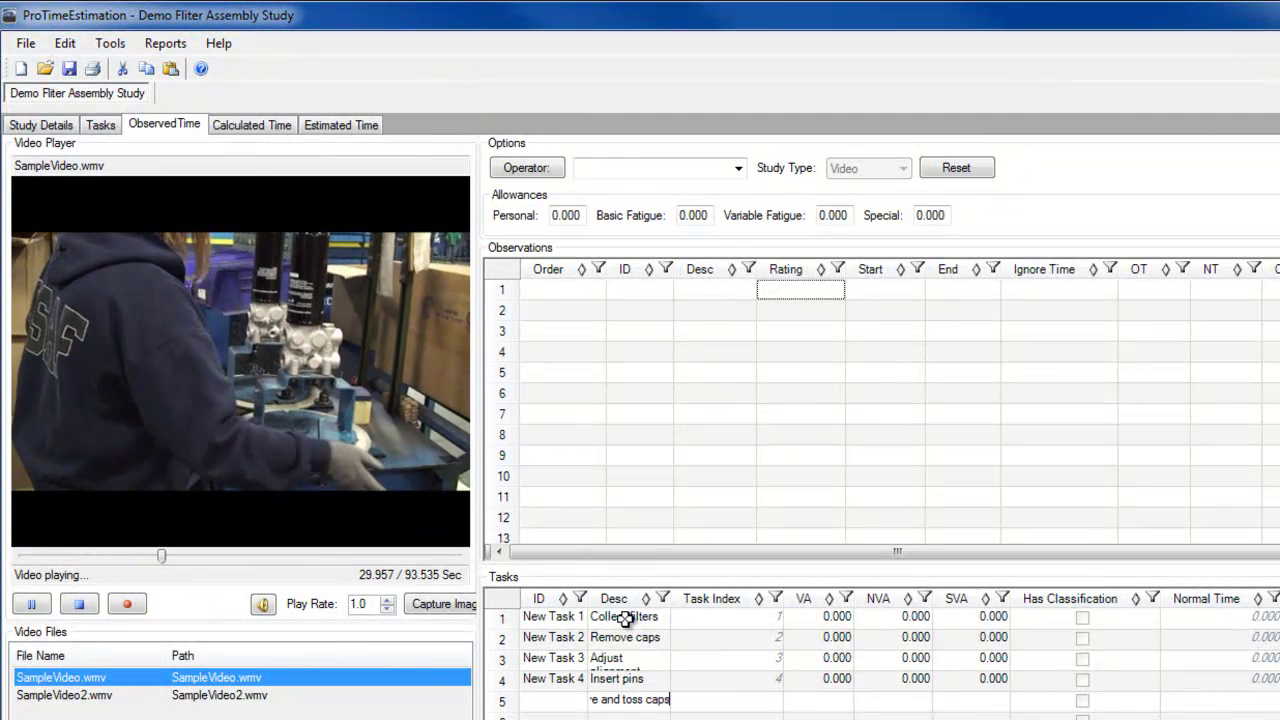
key("Return")
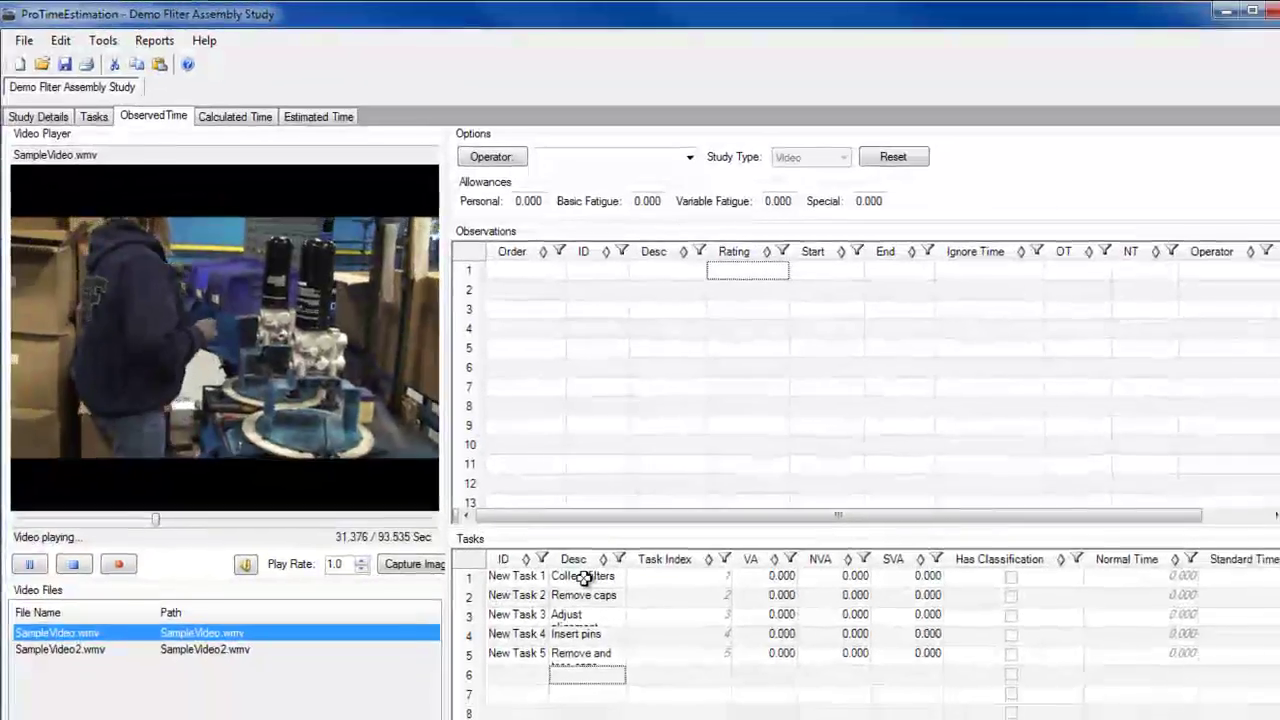
- Add a sixth task with the description "Collect connector fittings"
type("C")
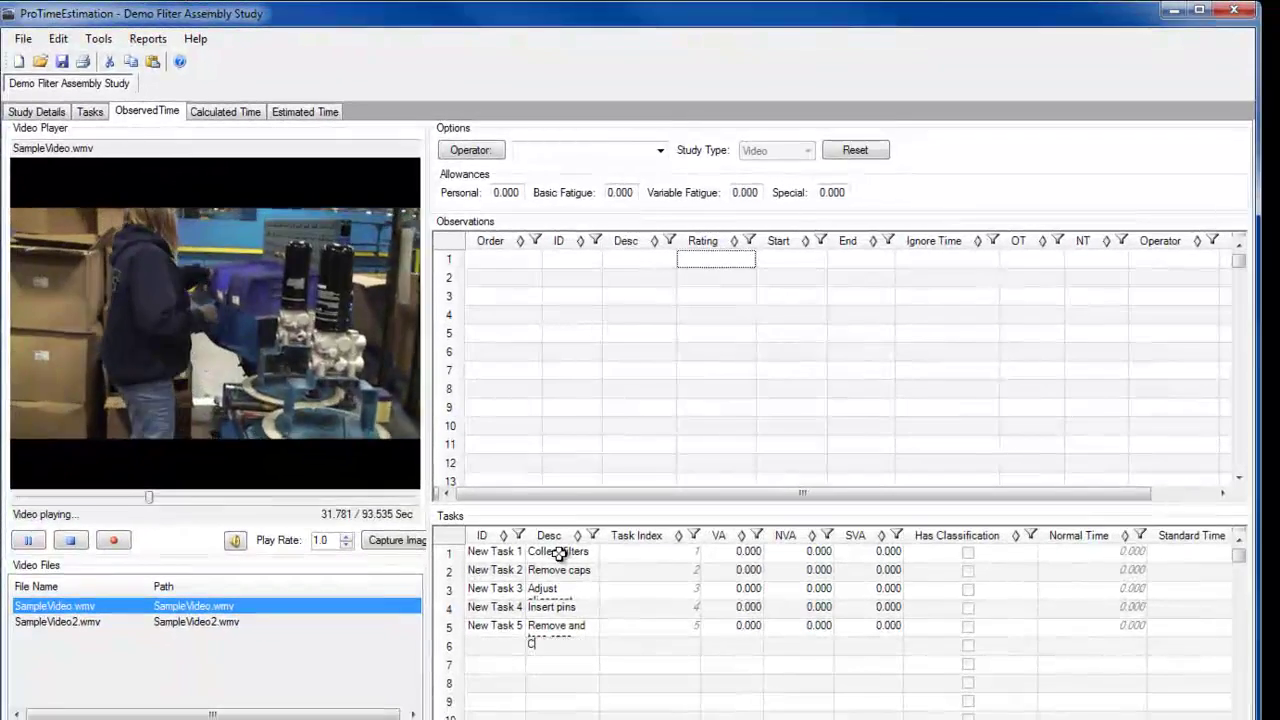
type("ollect")
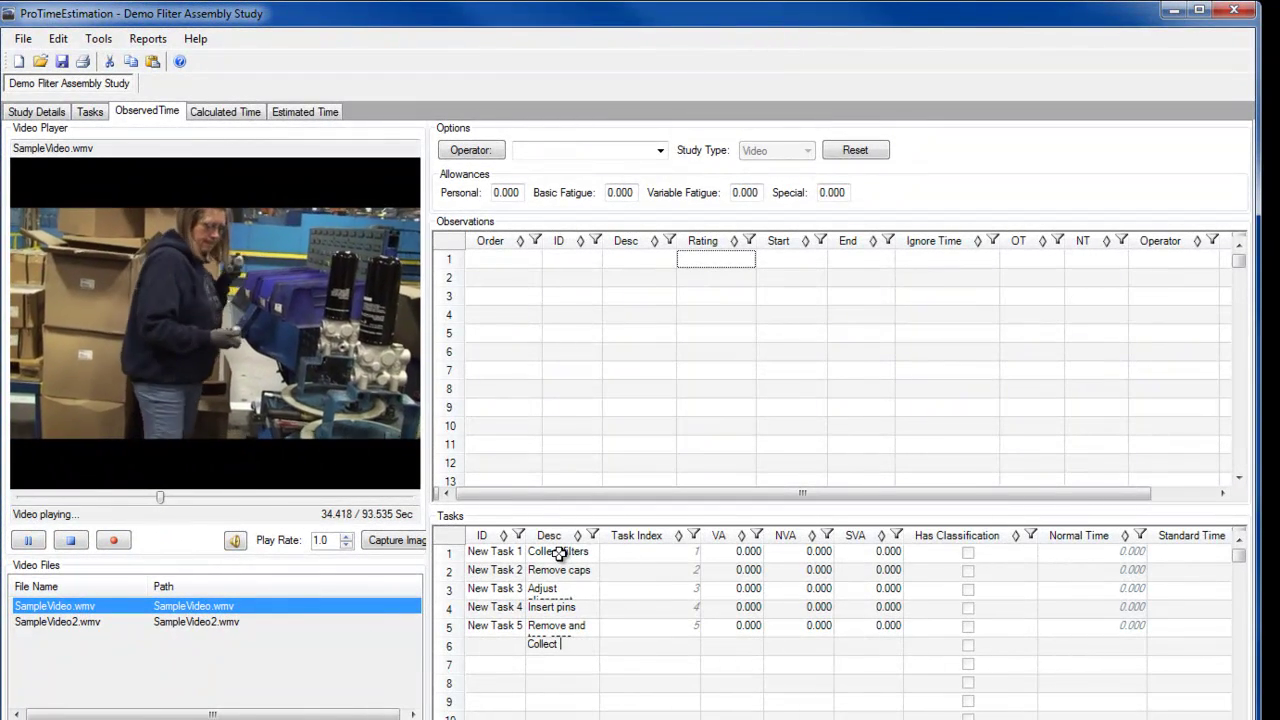
type(" connector fittings")
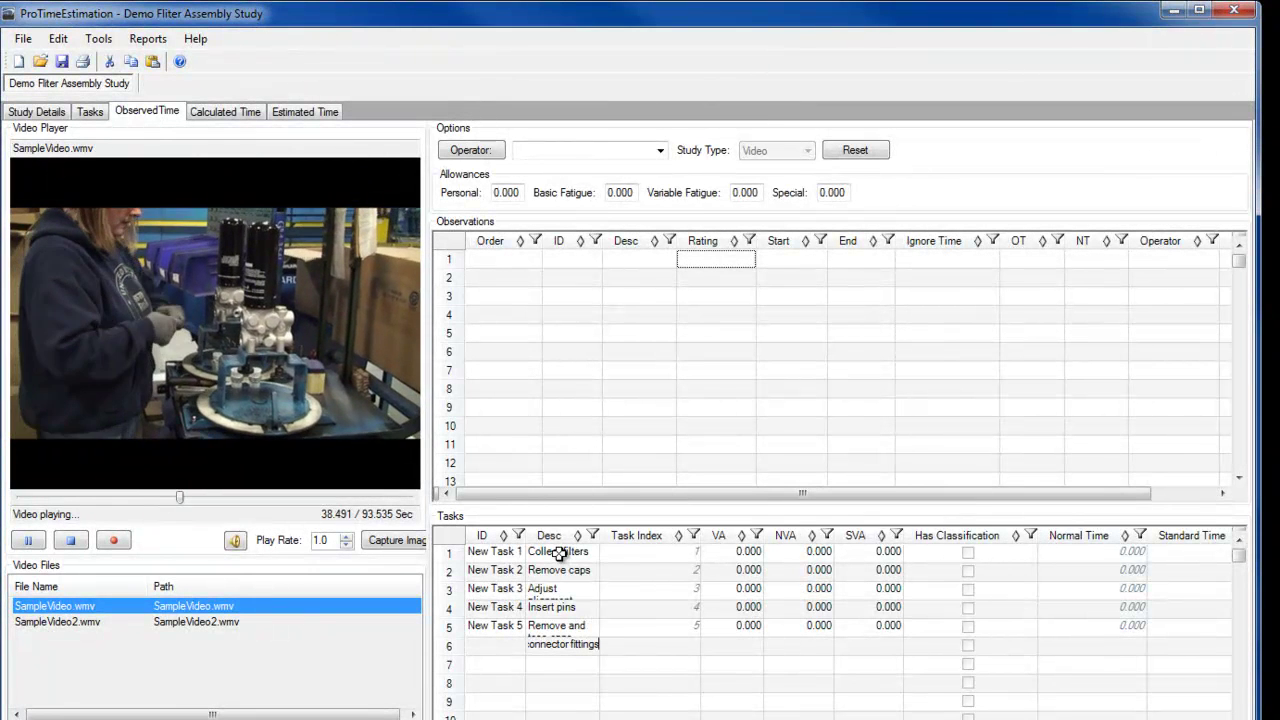
key("Return")
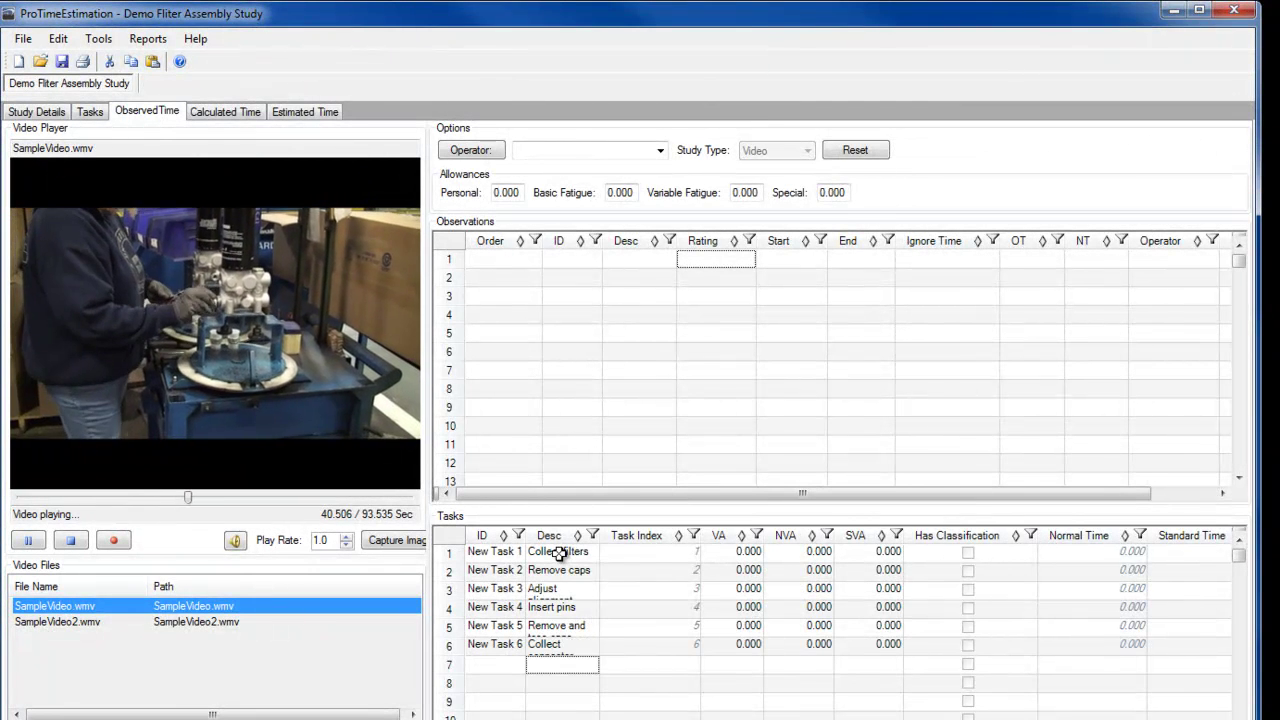
- Add a seventh task with the description "Thread connect fittings into housings"
type("Thread connec")
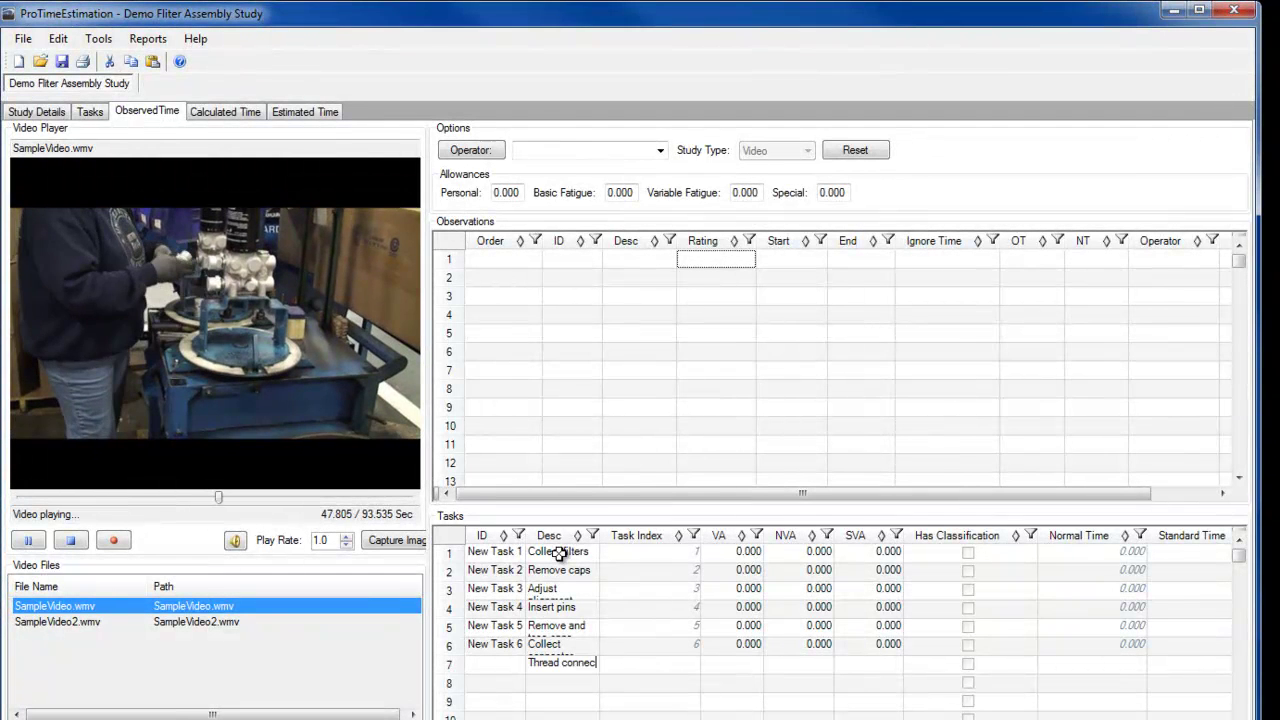
type("t fittings")
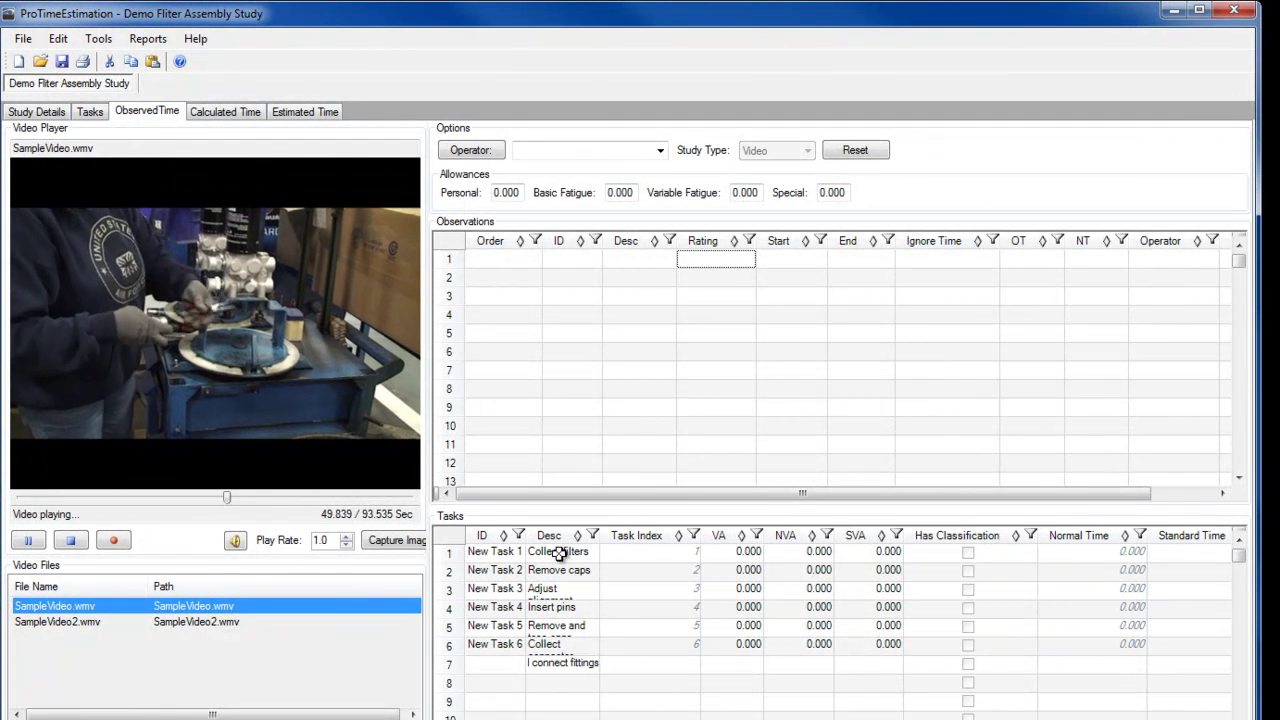
type(" into housings")
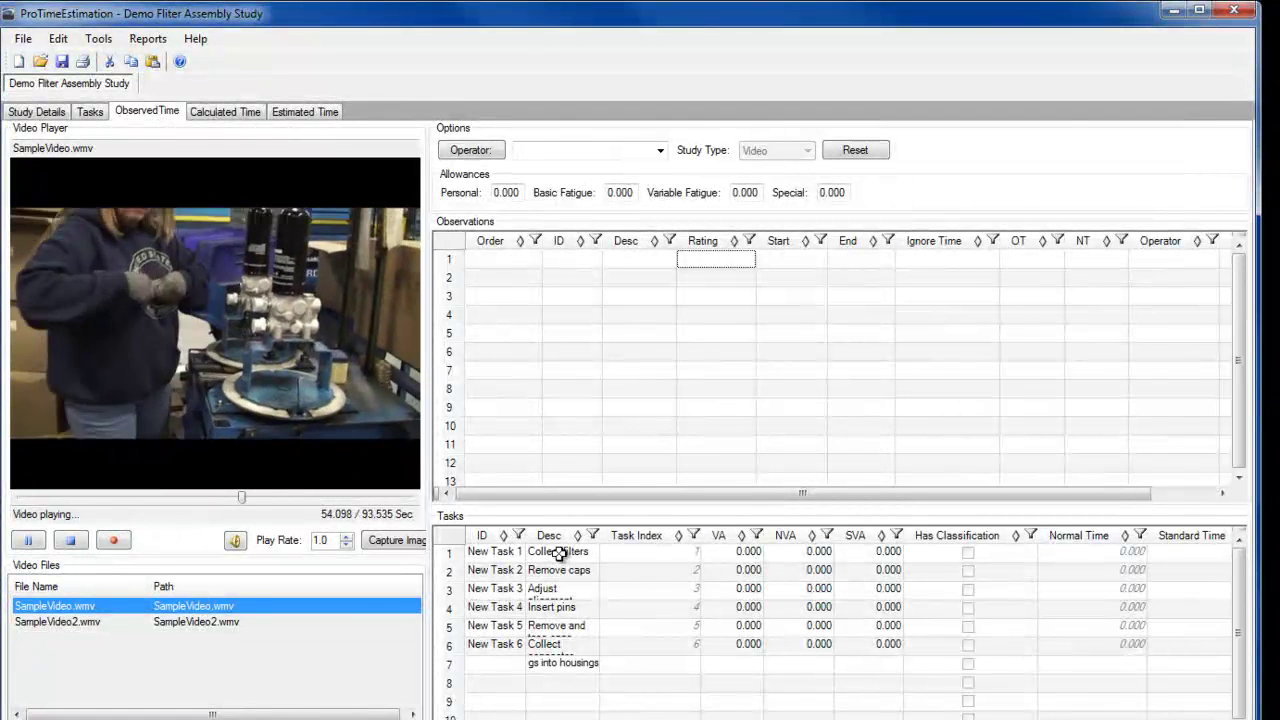
key("Return")
- Add an eighth task described as "Get torque gun and tighten fittings" and a ninth described as "Replace caps"
type("Get ")
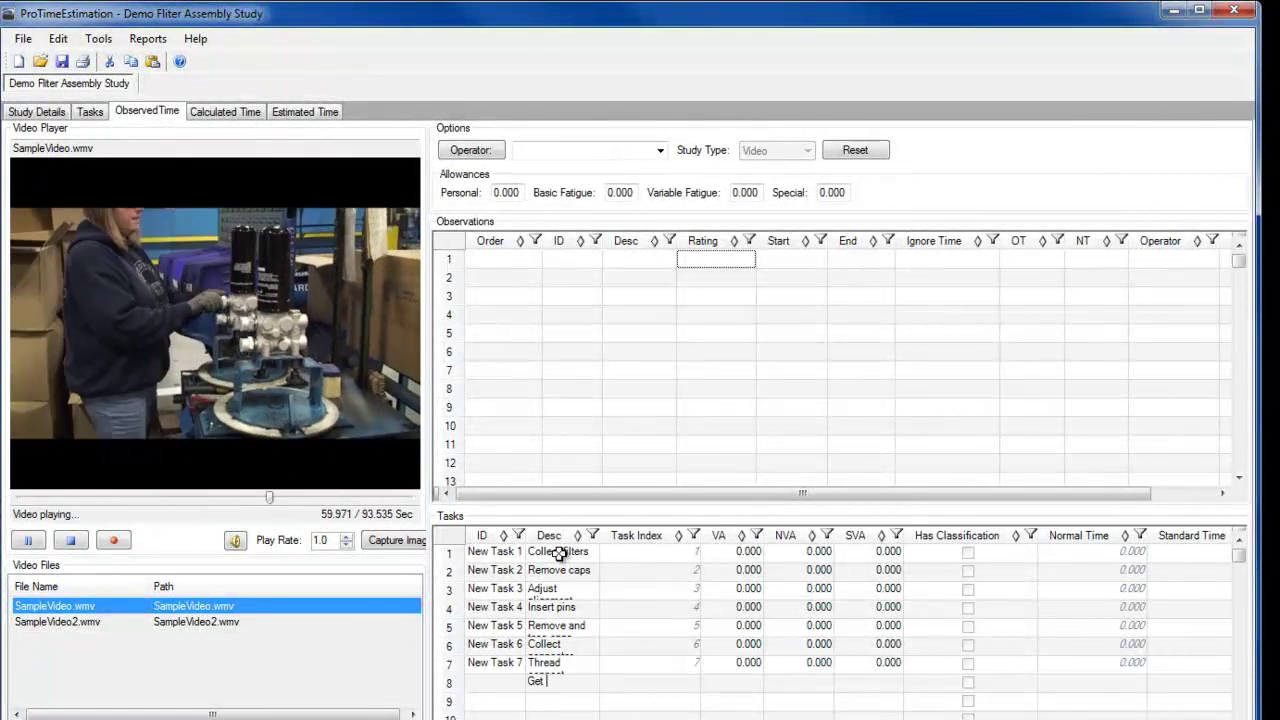
type("torque")
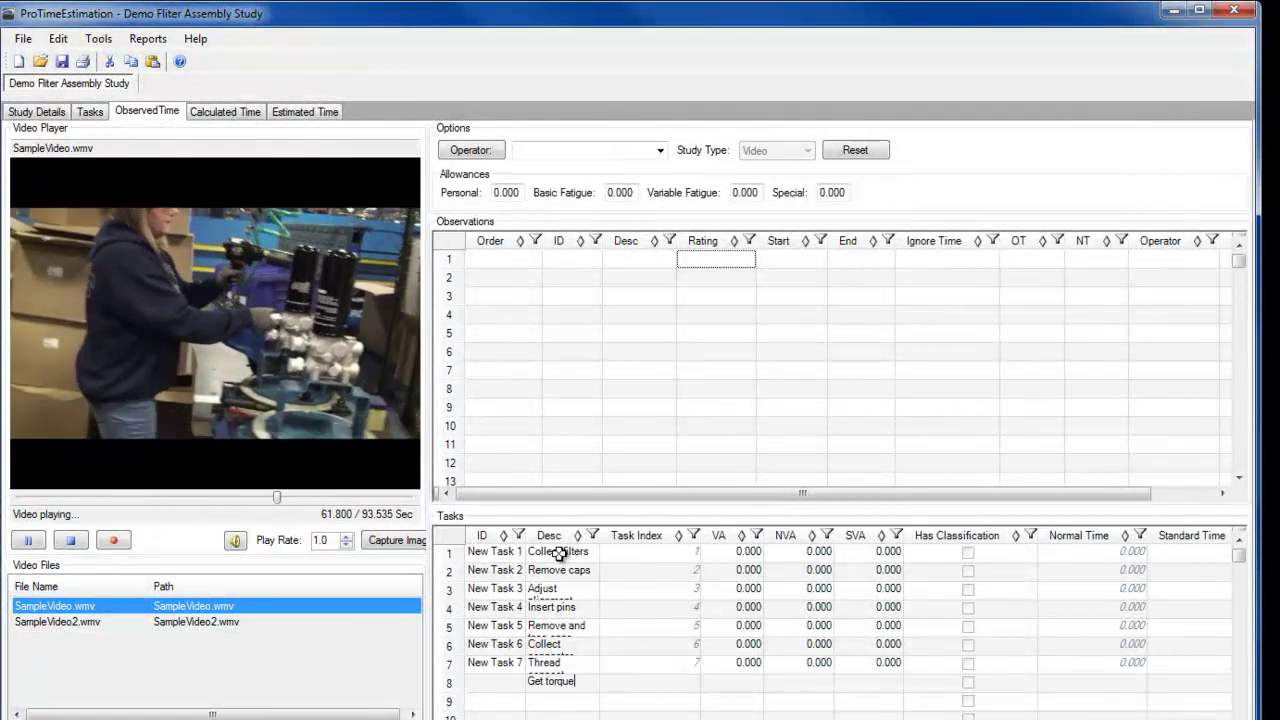
type(" gun and t")
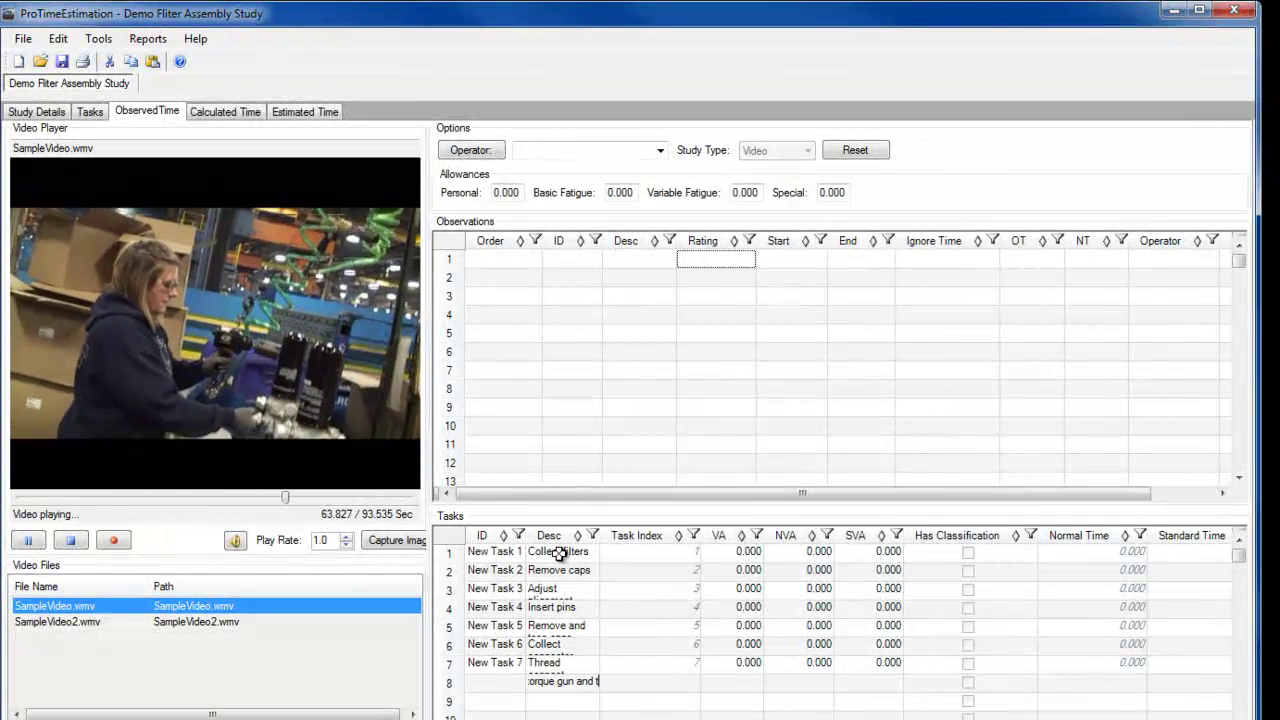
type("ighten fittings")
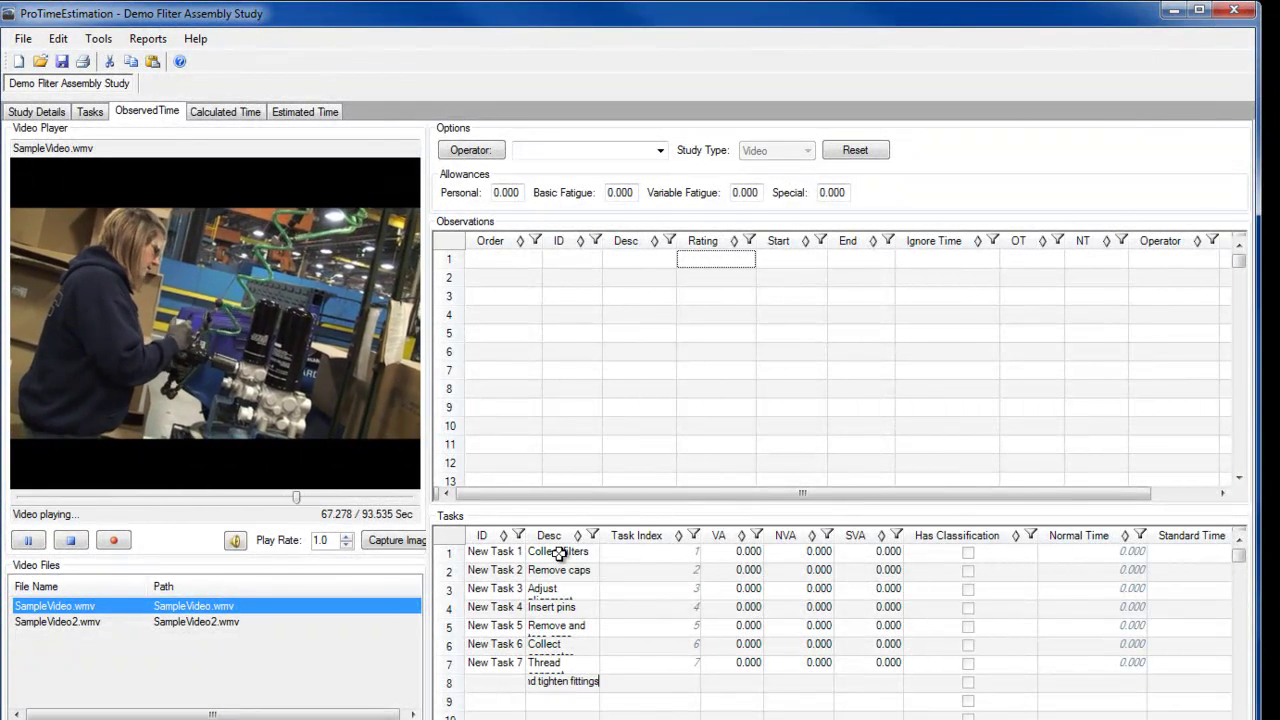
key("Return")
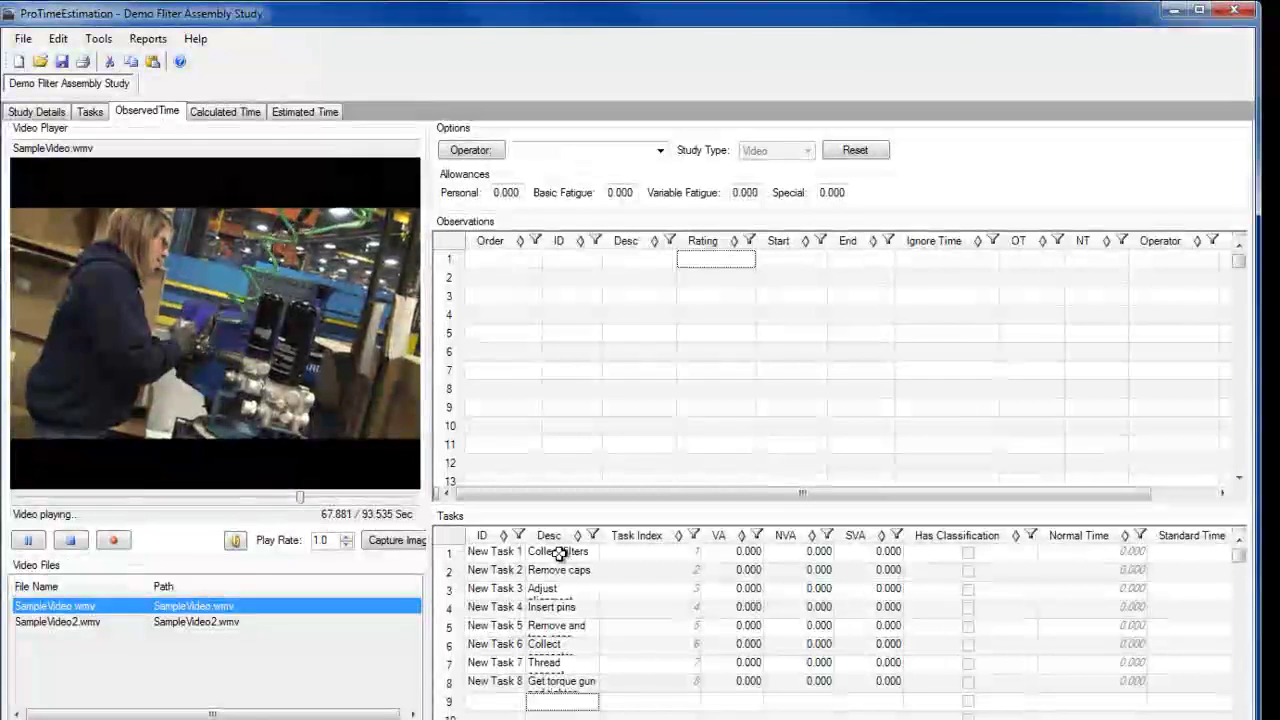
type("Replace caps")
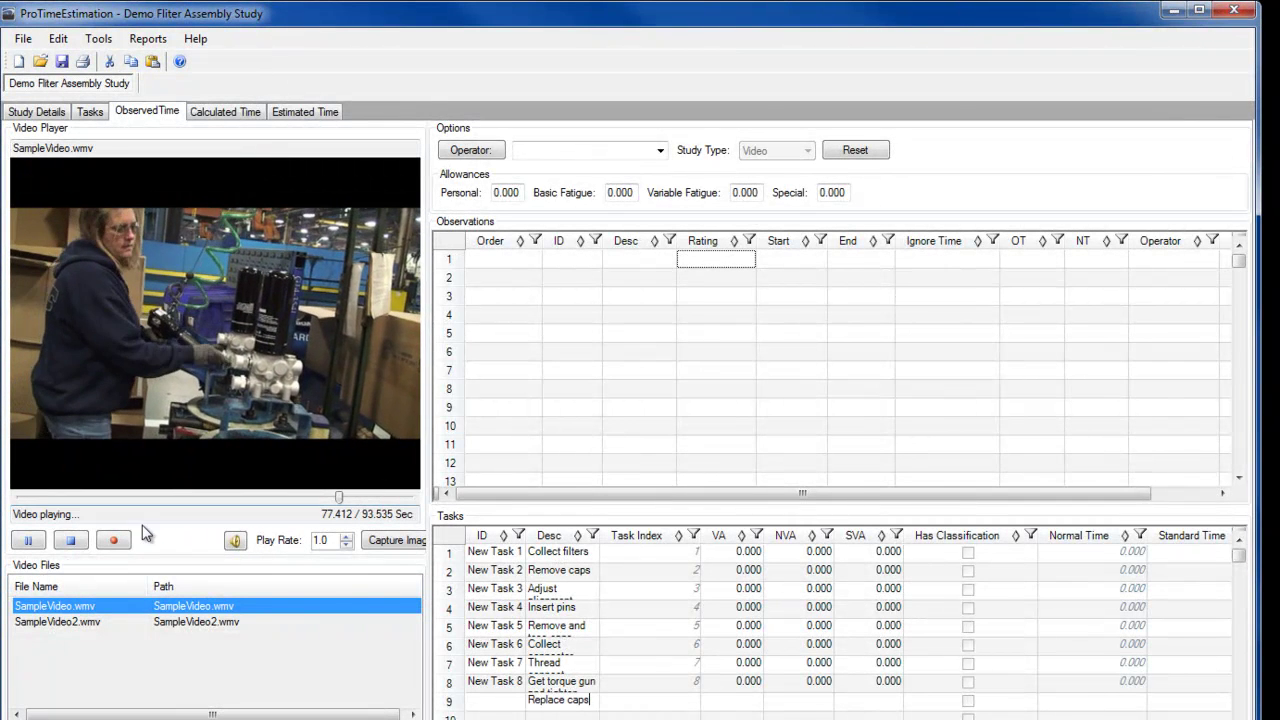
- Stop the video and play it again from the start with task time recording enabled
left_click(70, 542)
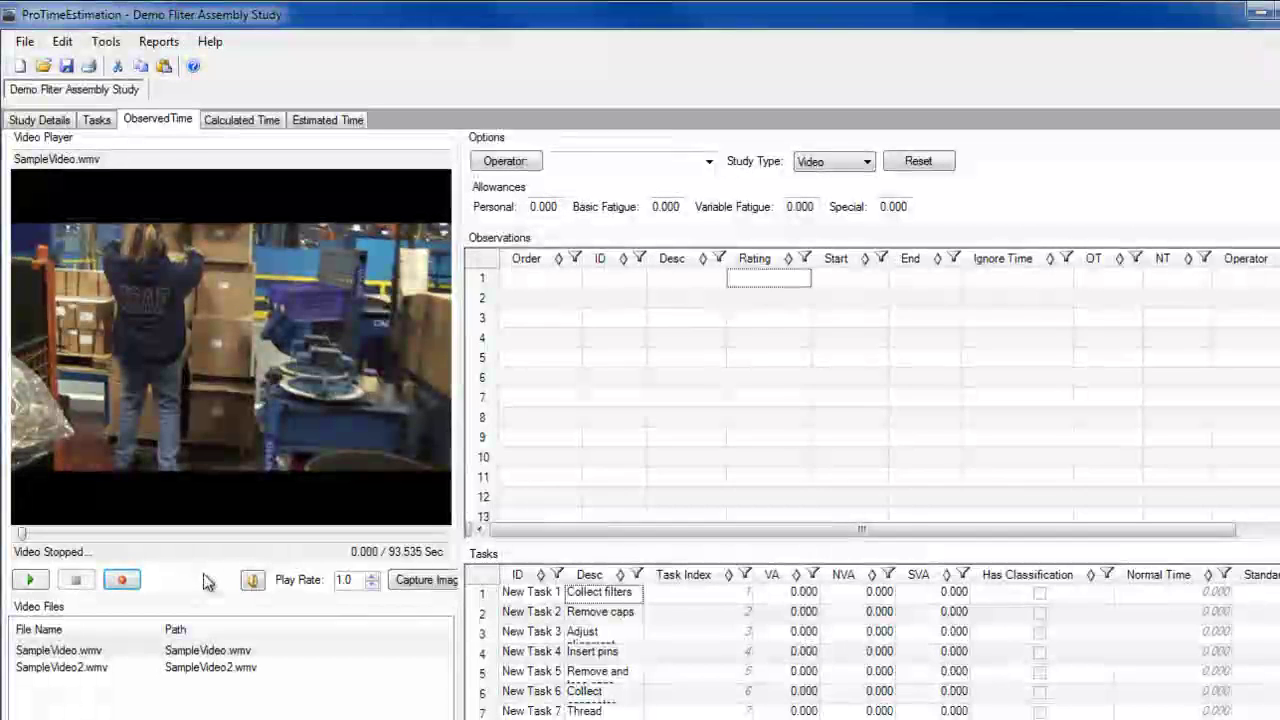
left_click(122, 581)
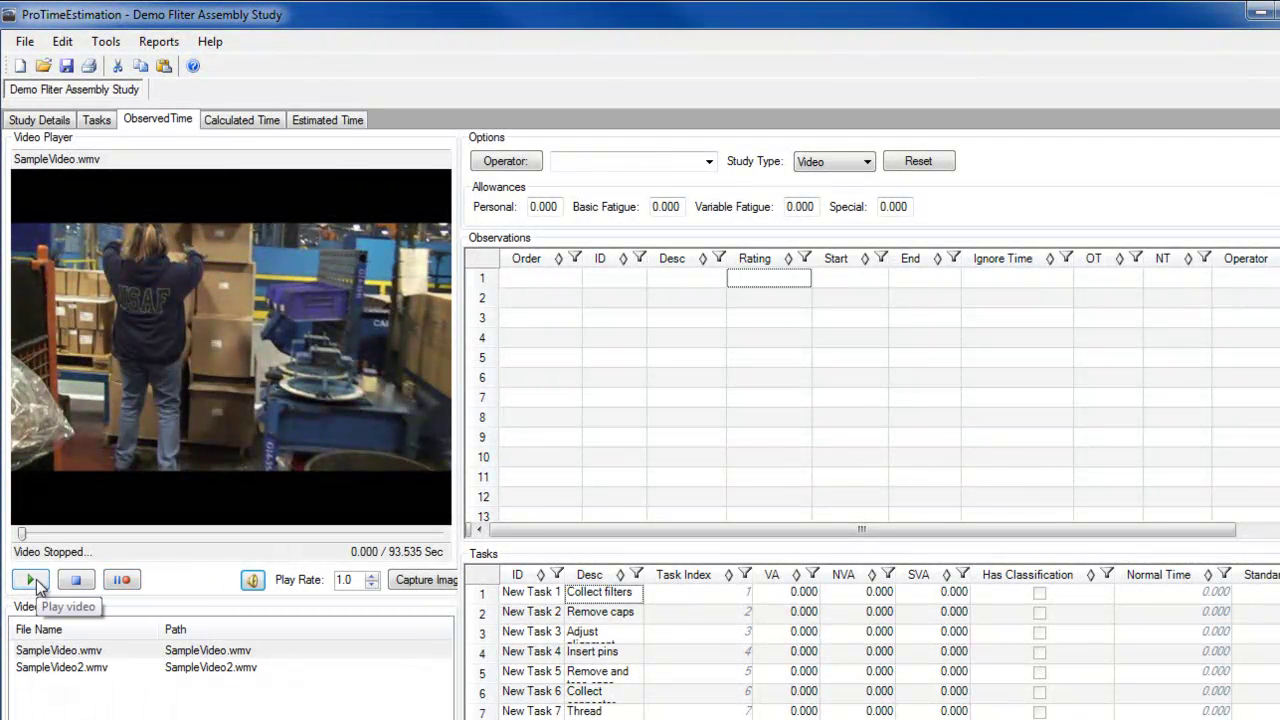
left_click(32, 581)
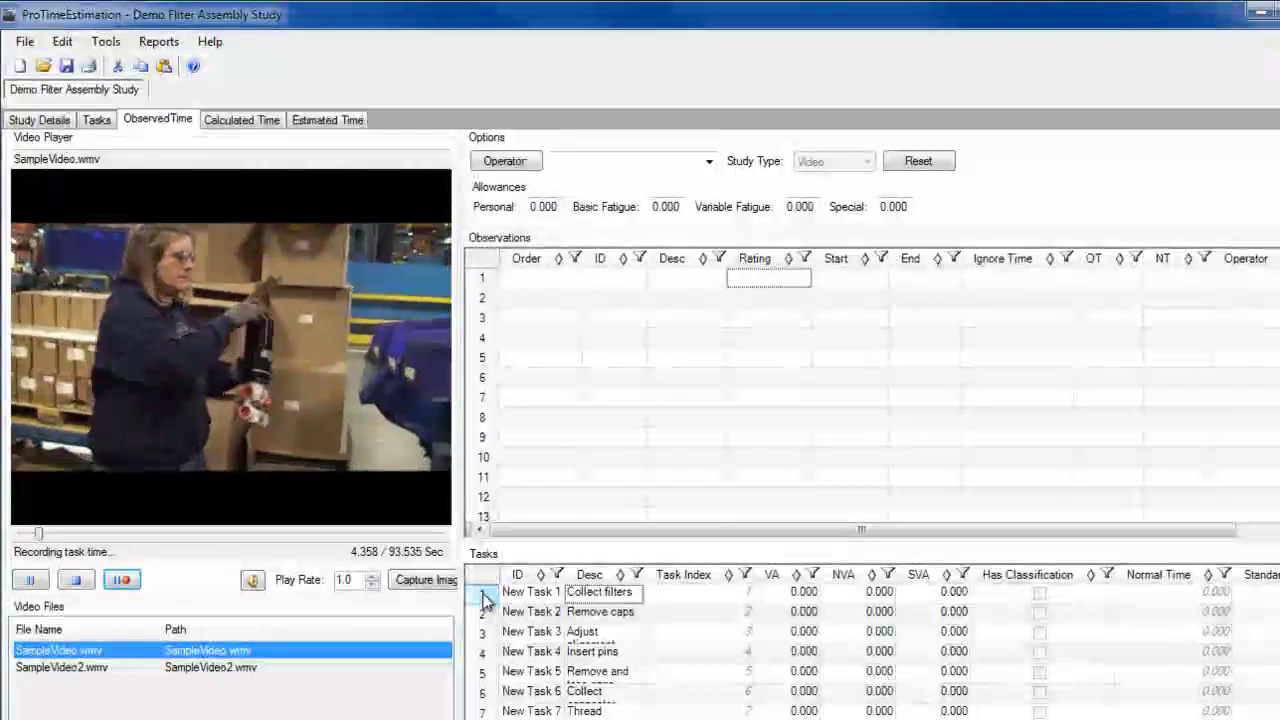
- Record observations during playback for Collect filters twice, followed by Insert pins, Remove caps and Collect connector fittings once each
left_click(485, 597)
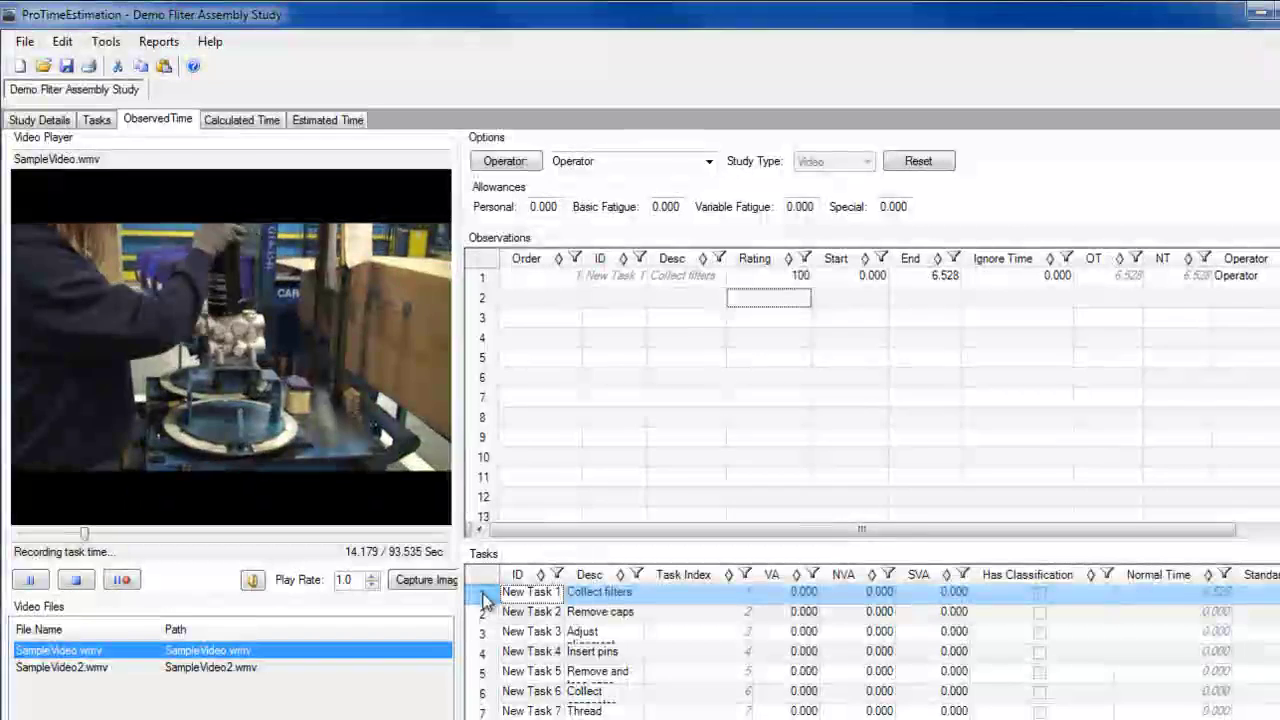
left_click(485, 597)
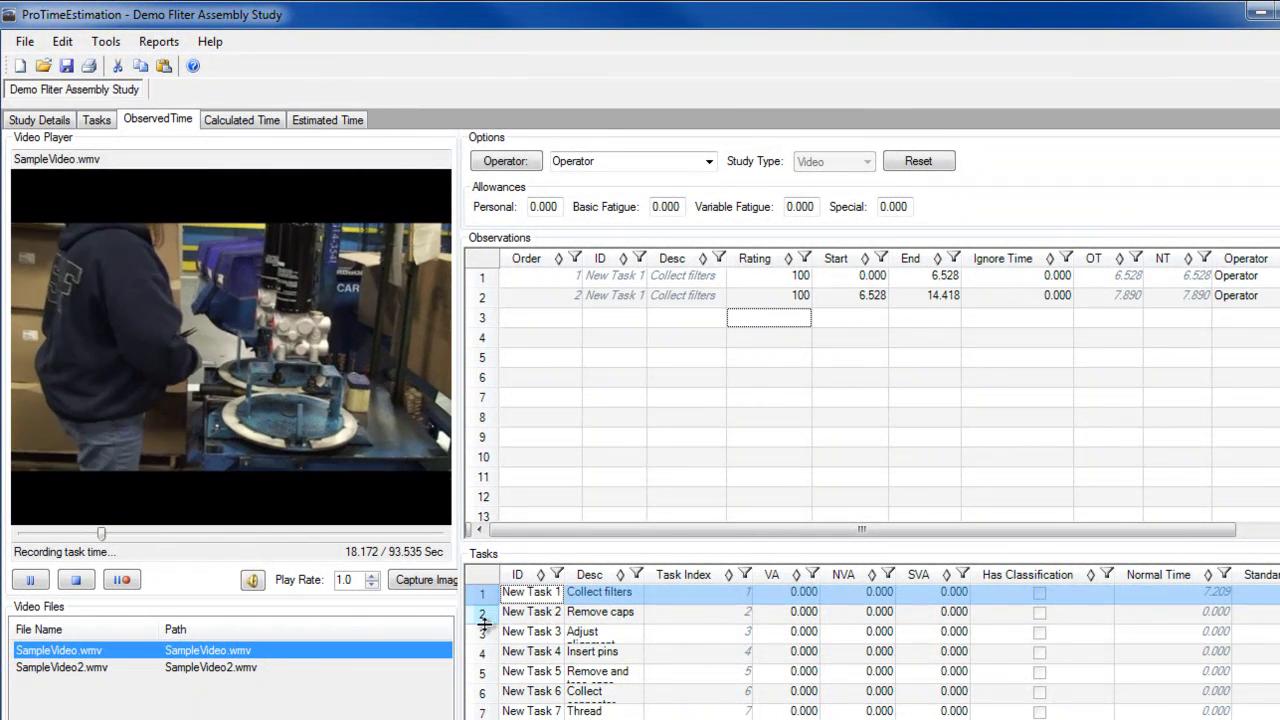
left_click(485, 655)
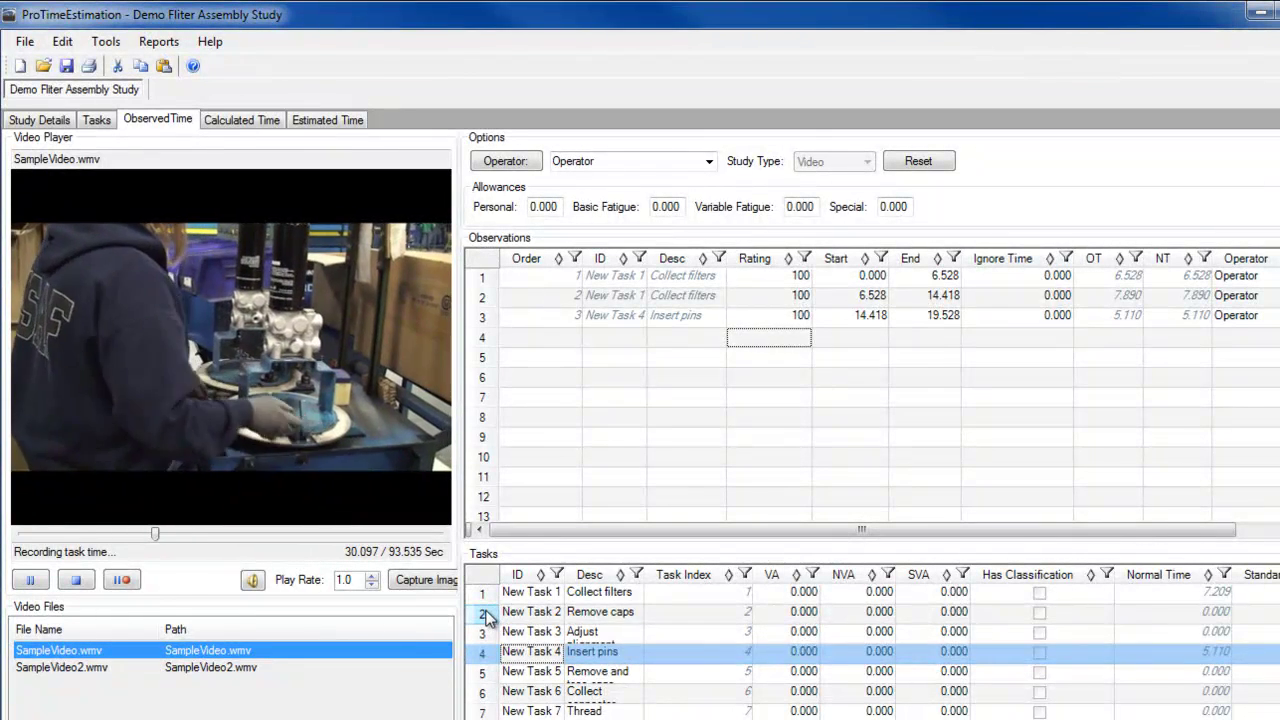
left_click(483, 614)
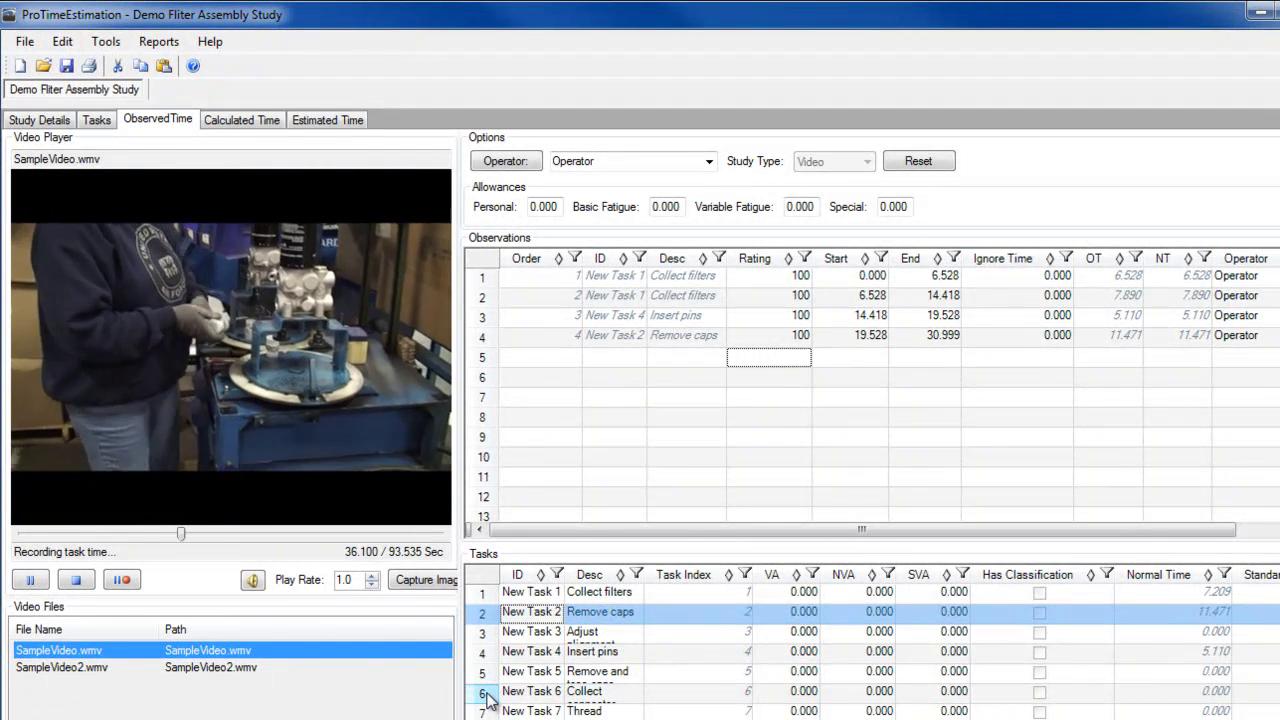
left_click(483, 694)
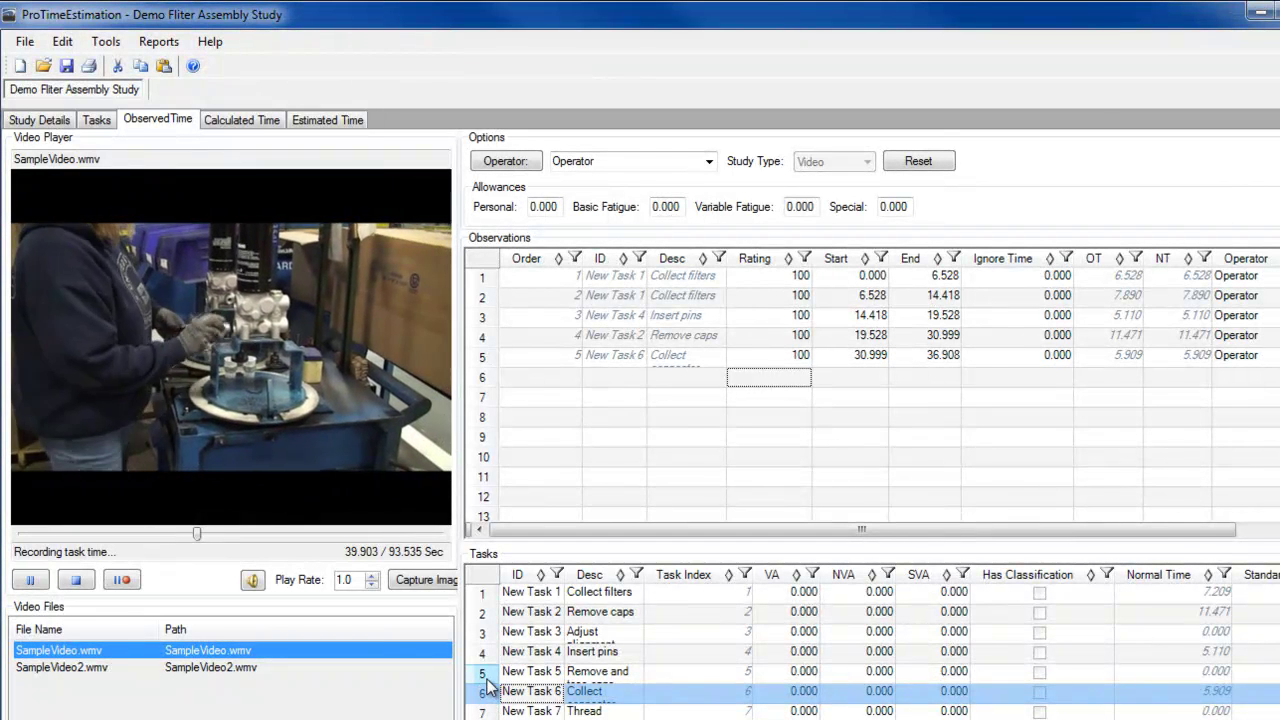
- Record three alternating pairs of observations for tasks 5 (Remove and toss caps) and 7 (Thread connect fittings), then stop the video
left_click(485, 676)
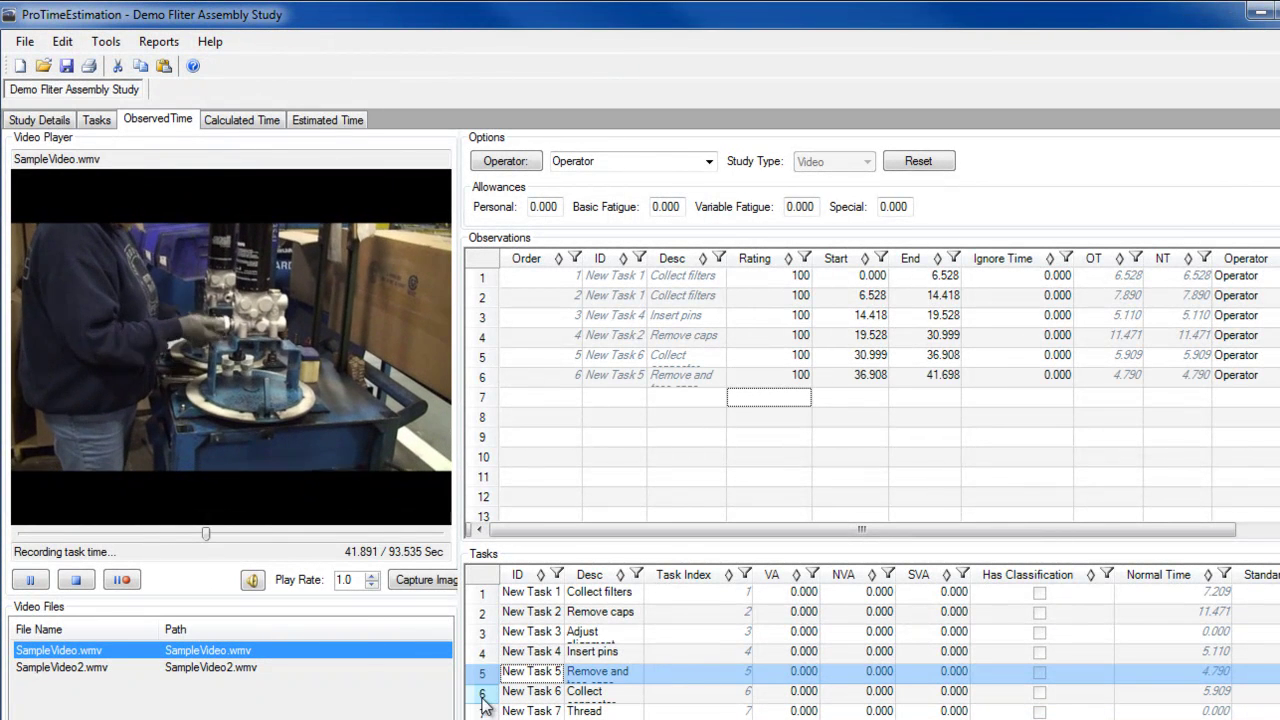
left_click(485, 712)
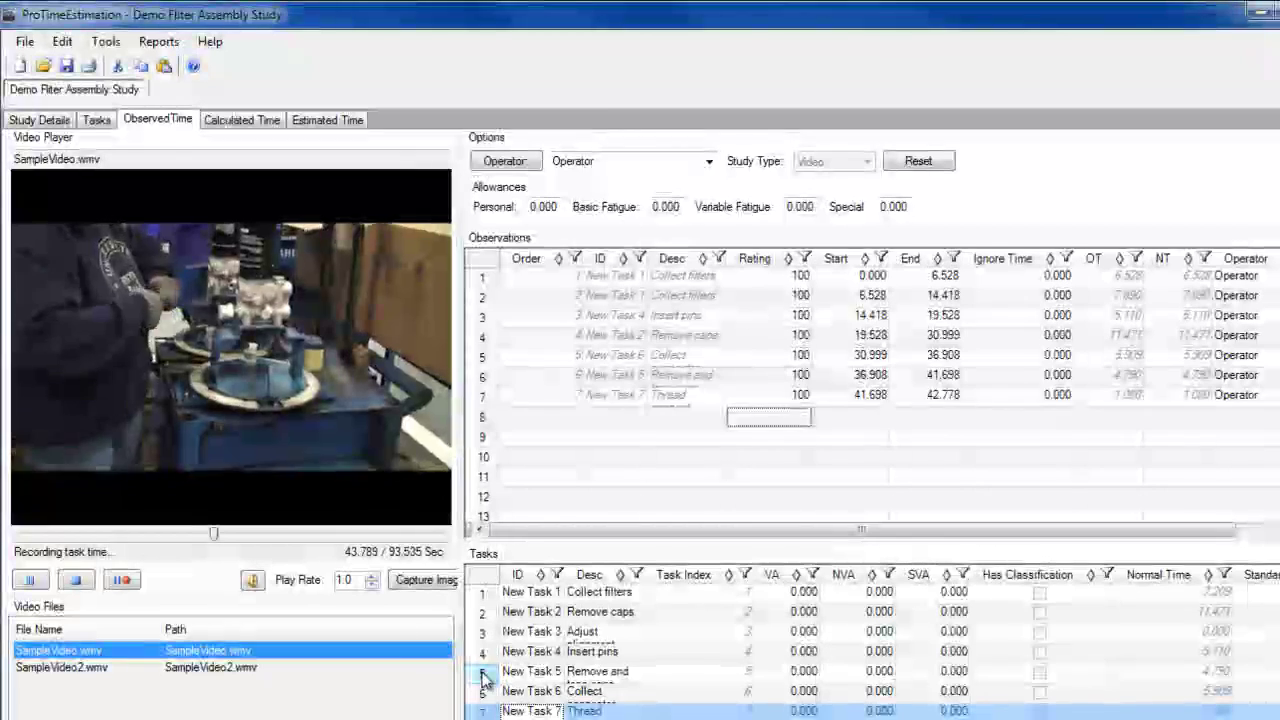
left_click(483, 674)
left_click(483, 678)
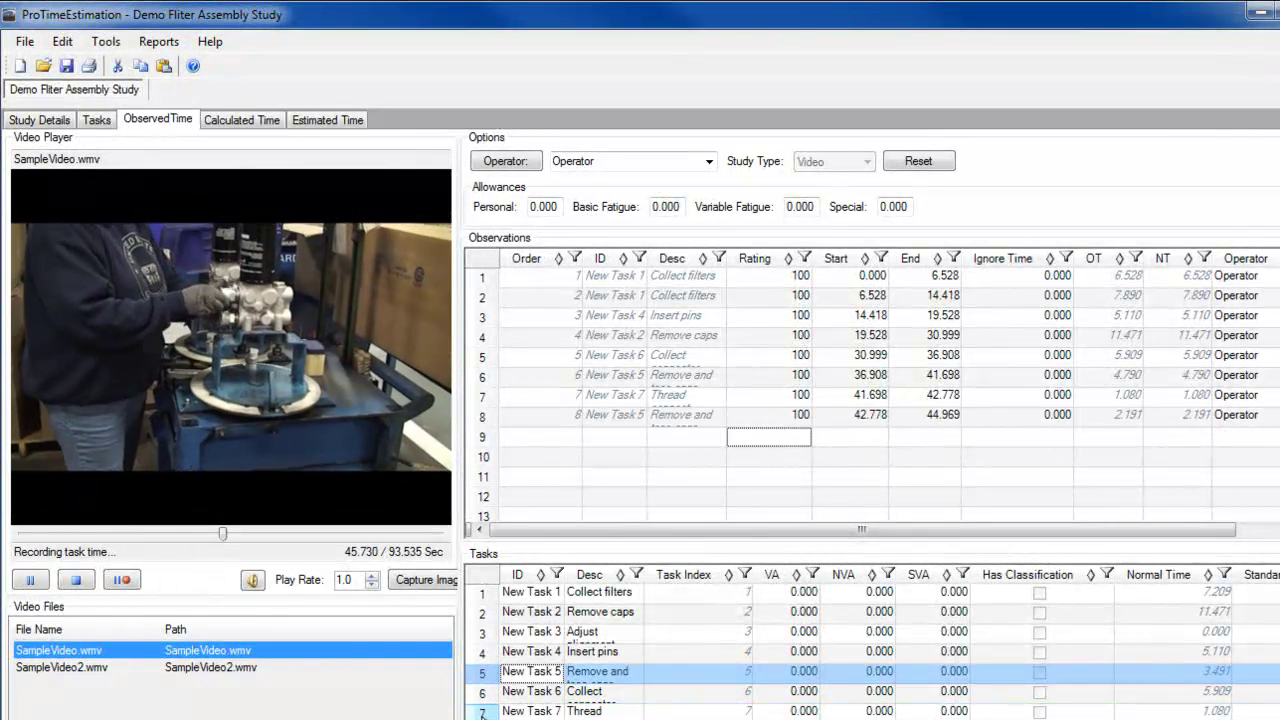
left_click(483, 712)
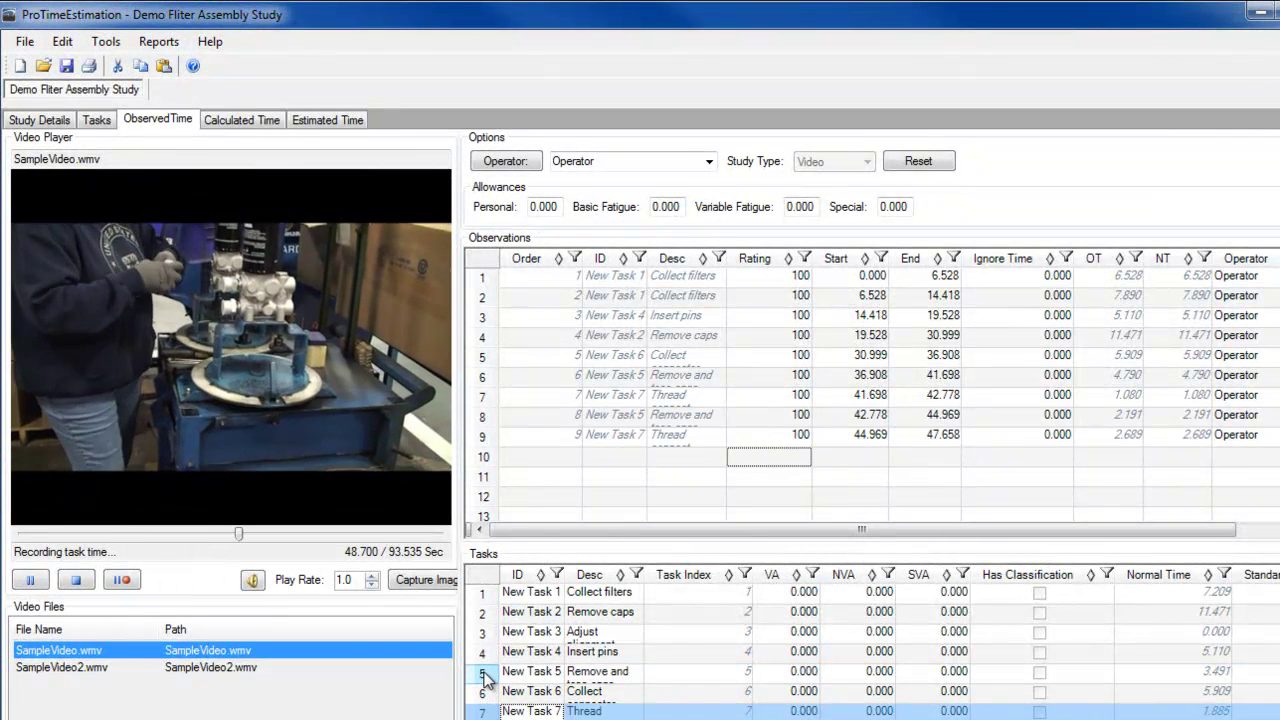
left_click(483, 675)
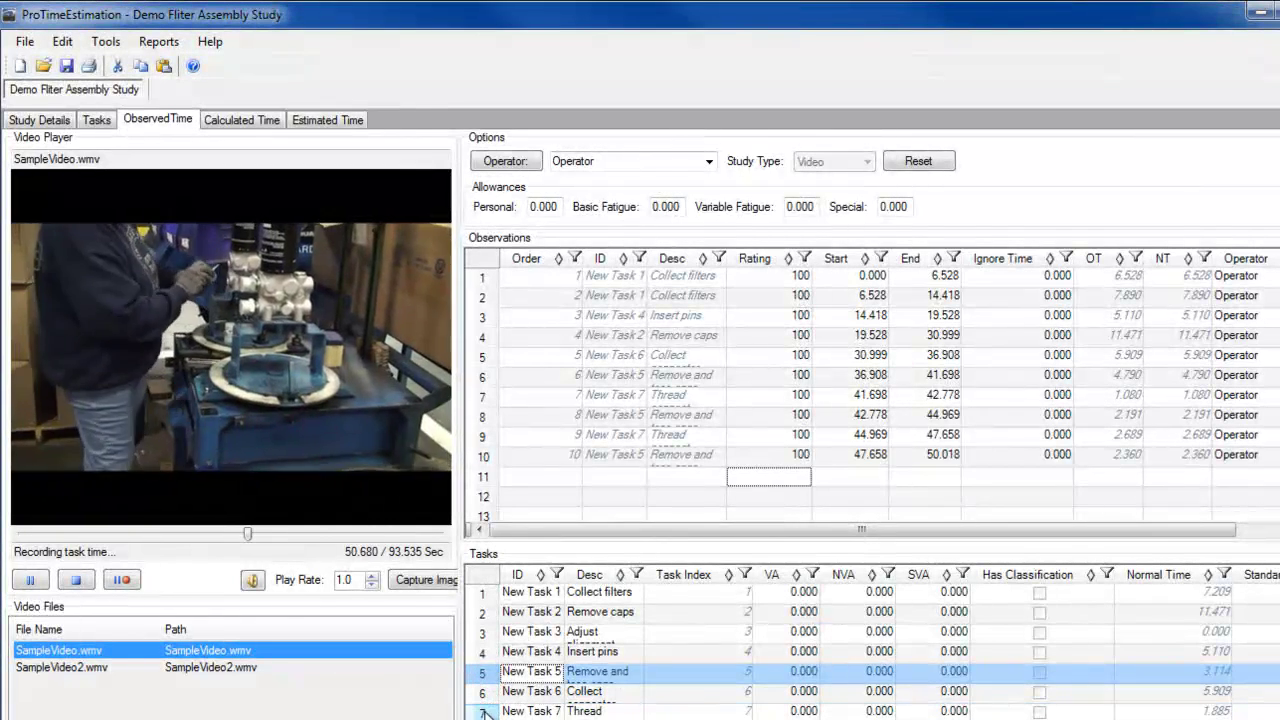
left_click(483, 712)
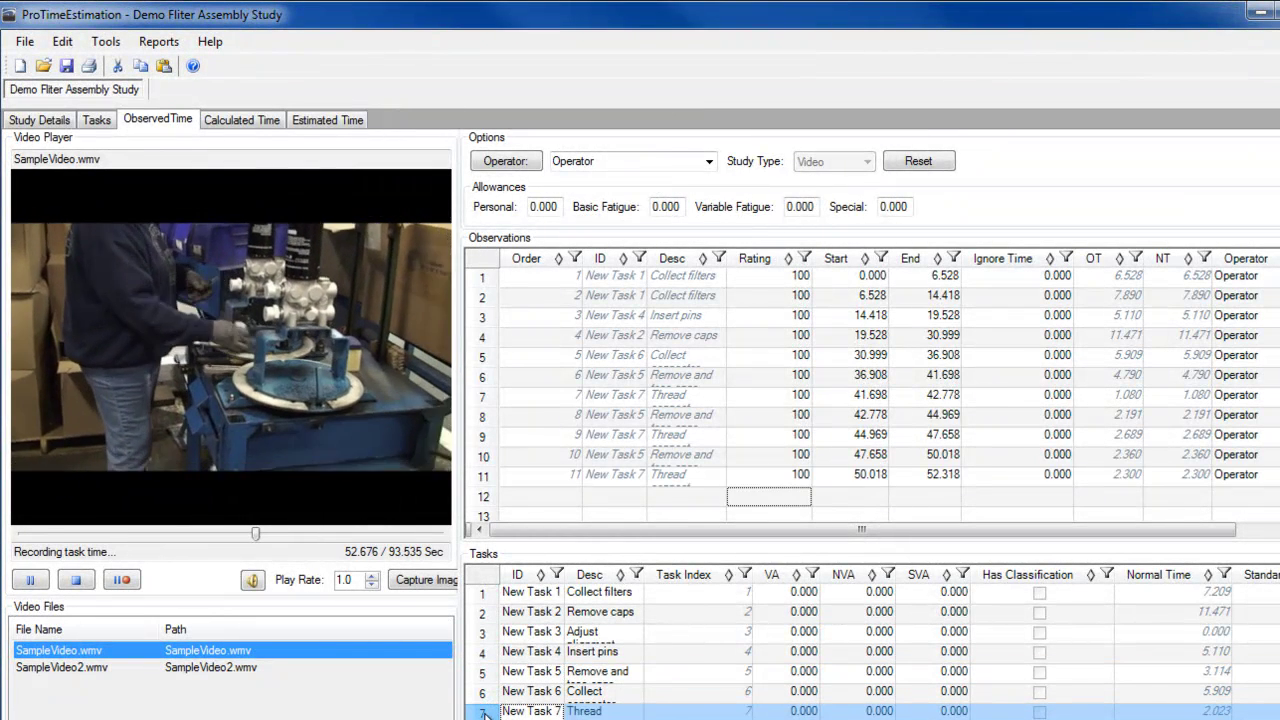
left_click(88, 580)
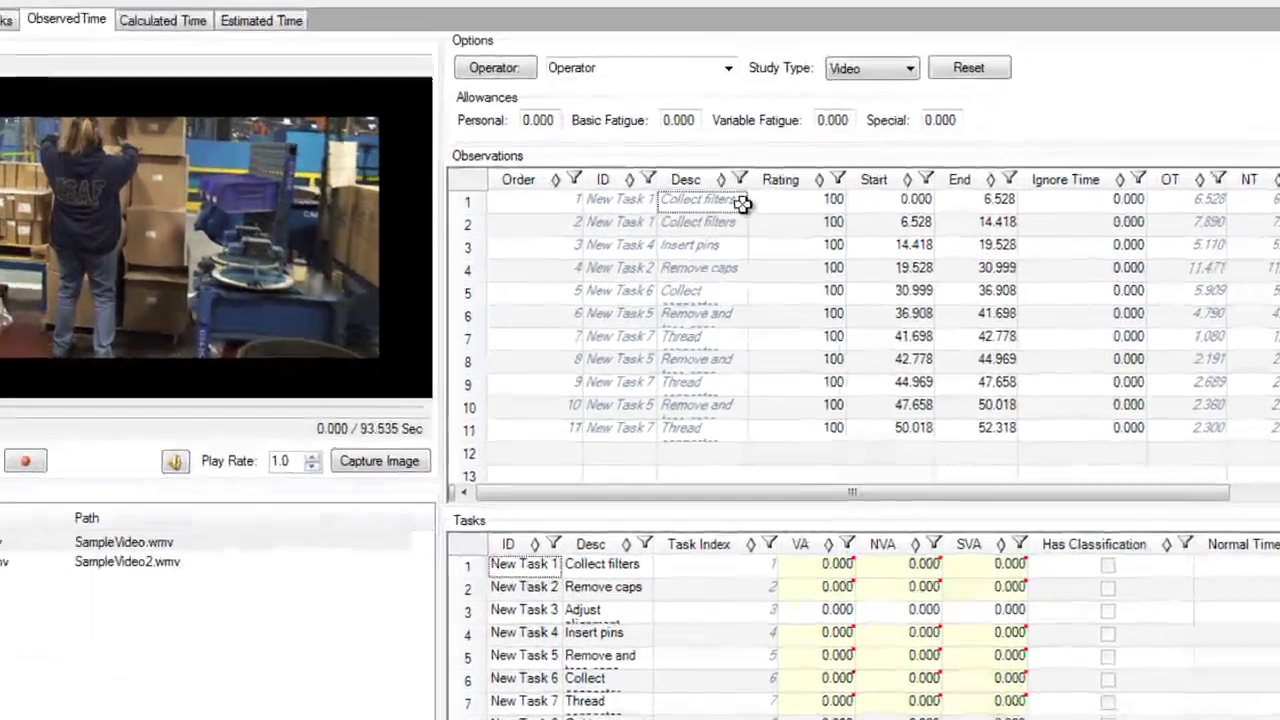
- Move the breakpoint between the two Collect filters observations to 7.64 seconds and save it
double_click(704, 224)
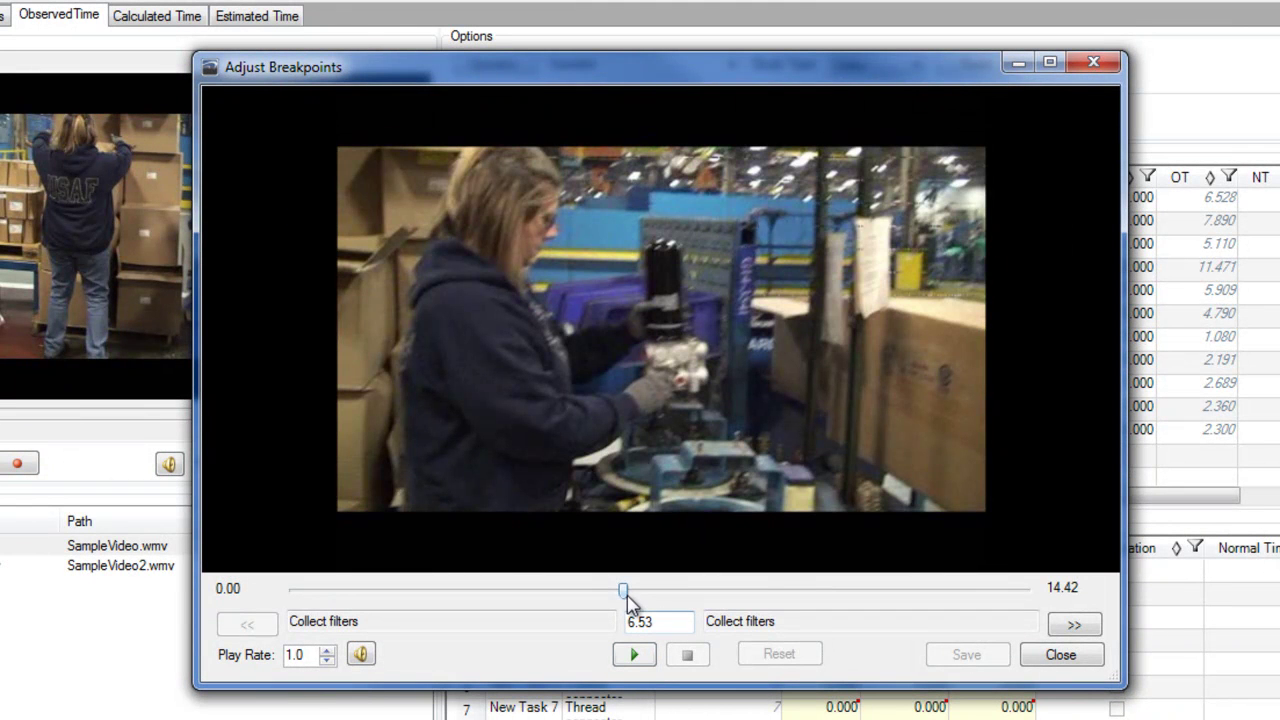
left_click_drag(625, 592, 685, 605)
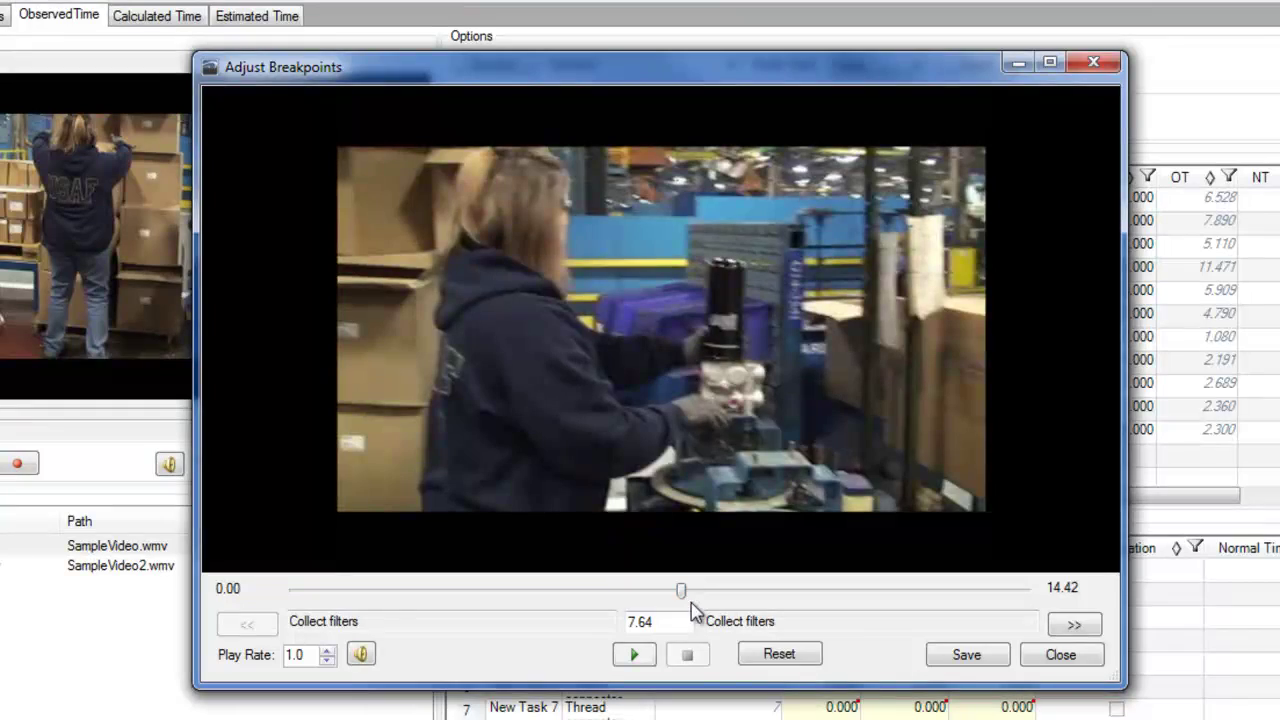
left_click(1050, 653)
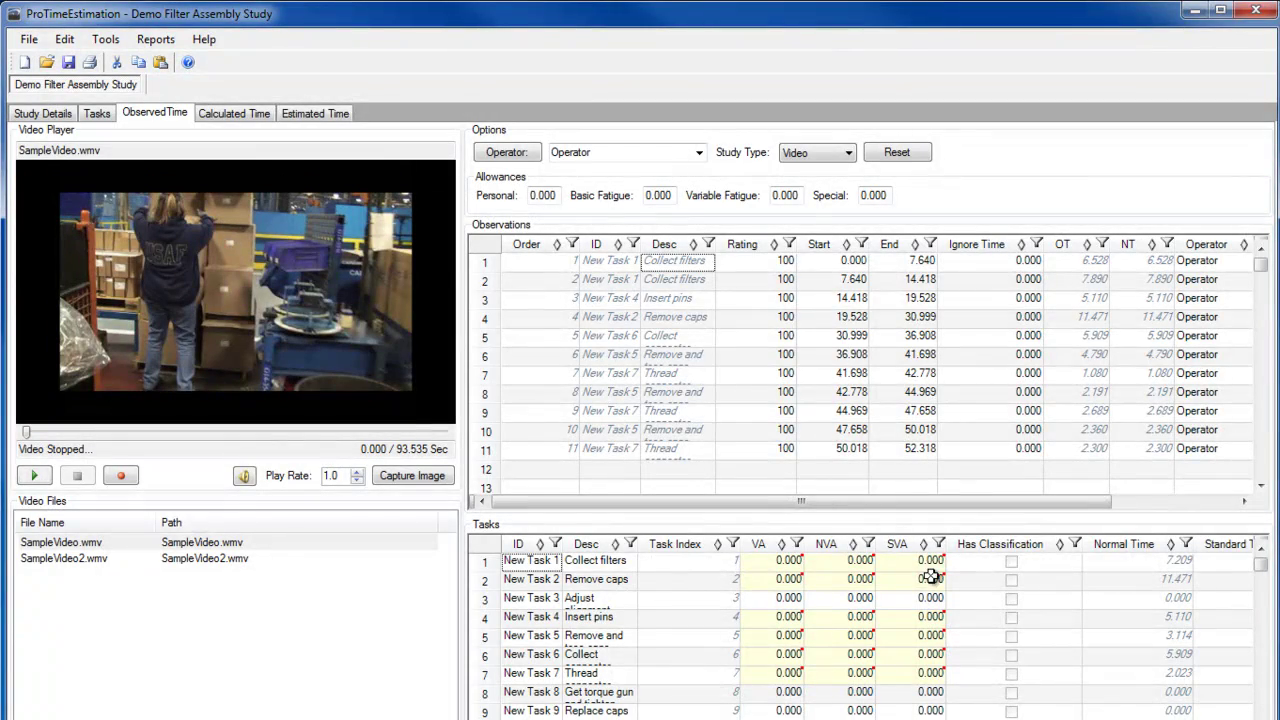
- Classify 7.209 seconds of the Collect filters task's NVA time as Walking(materials), "Goes with/to reach material+return"
double_click(860, 563)
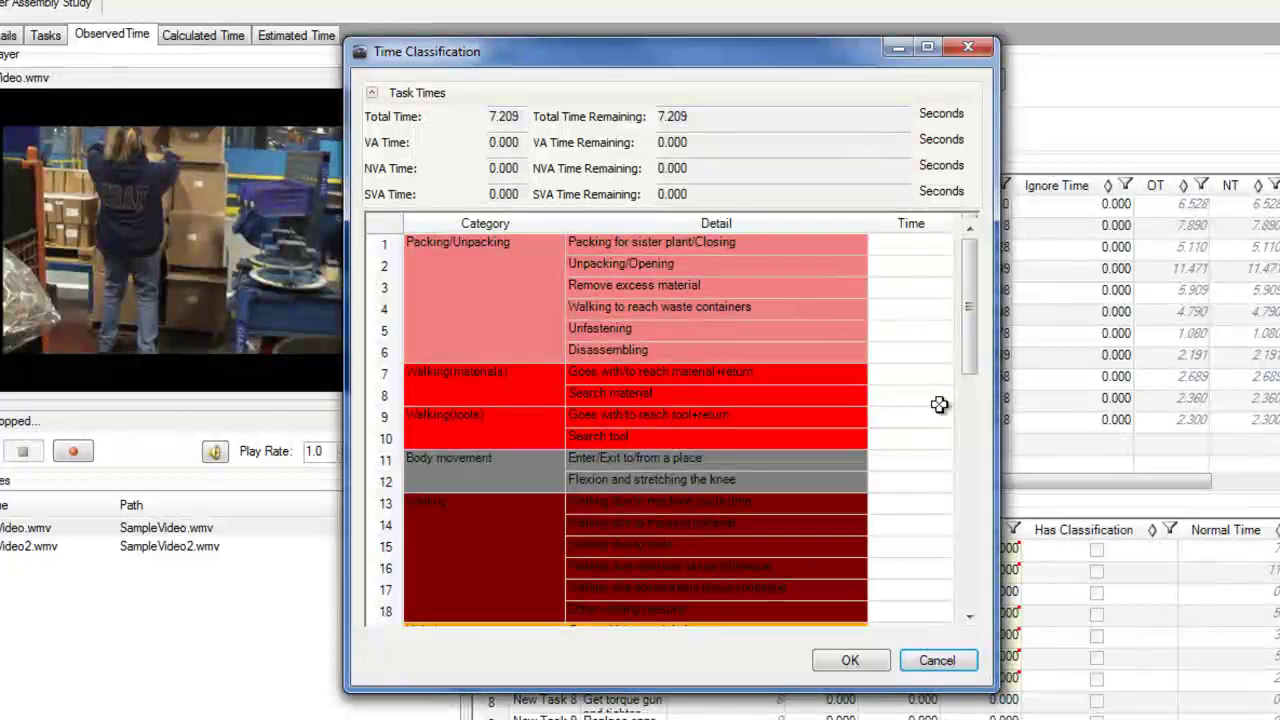
left_click(920, 376)
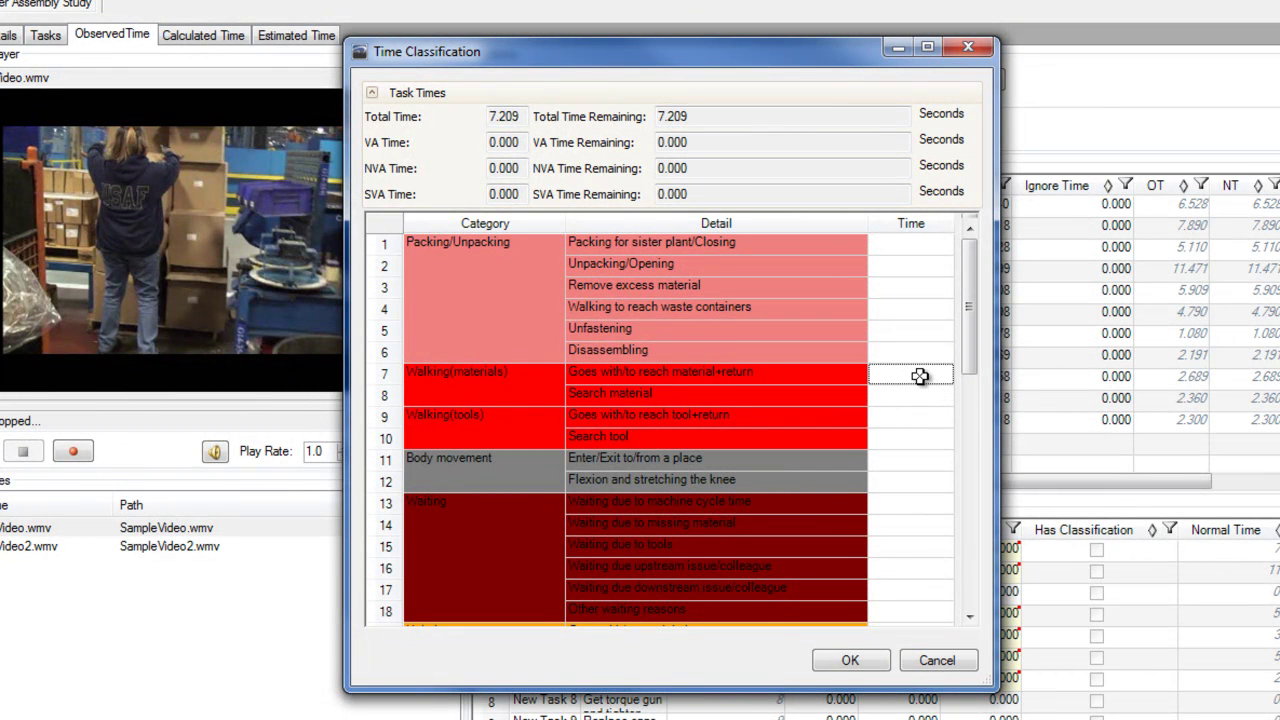
left_click(920, 376)
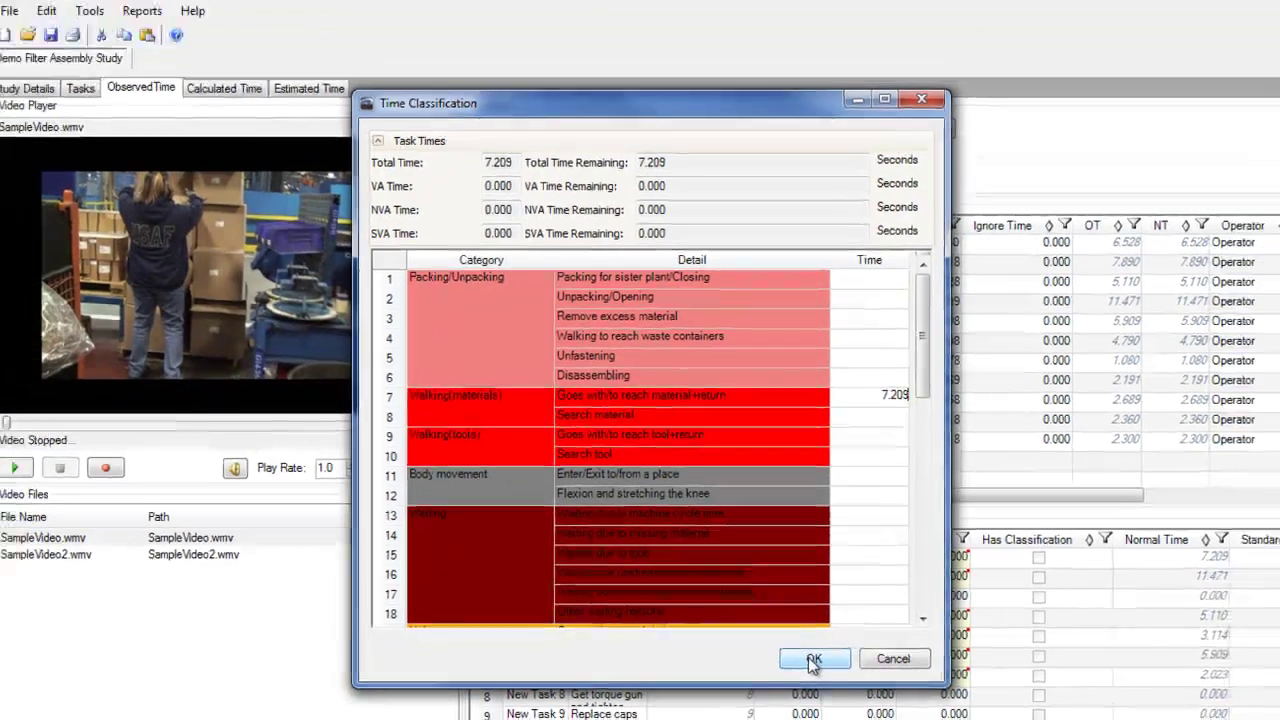
left_click(813, 660)
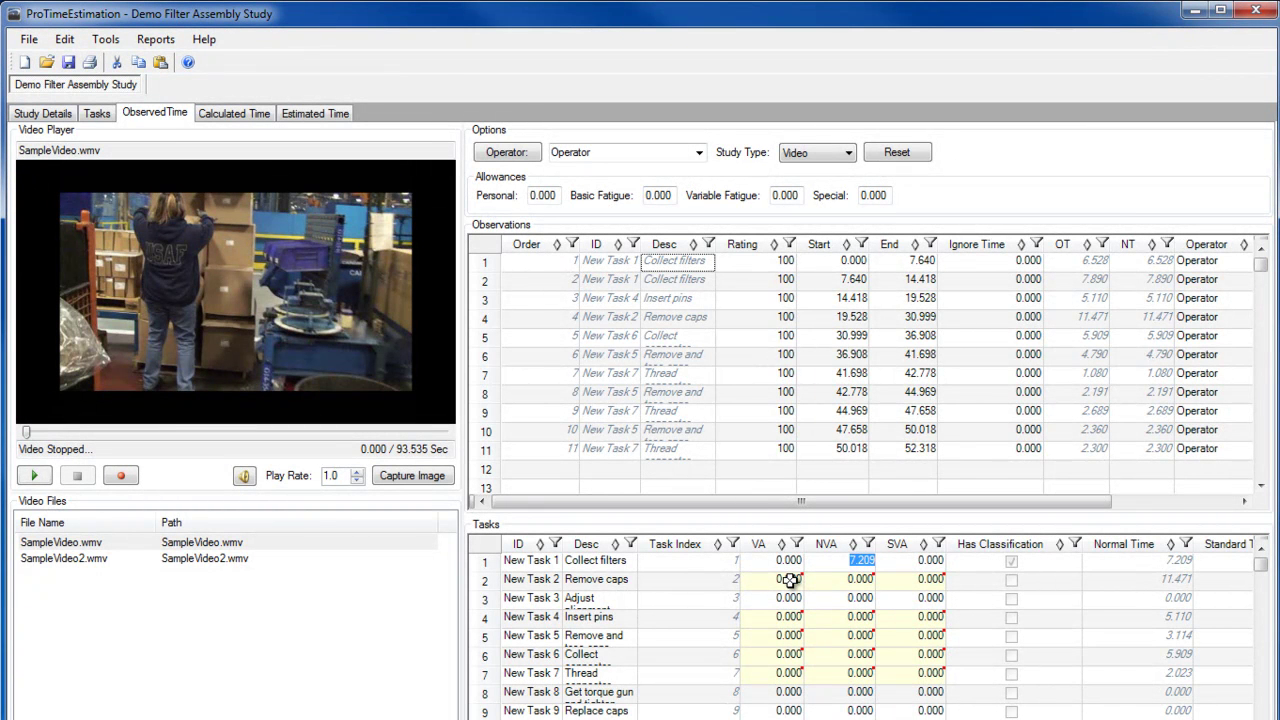
- Set the VA time of the Remove caps task to 11.471
left_click(790, 580)
type("11.471")
left_click(787, 624)
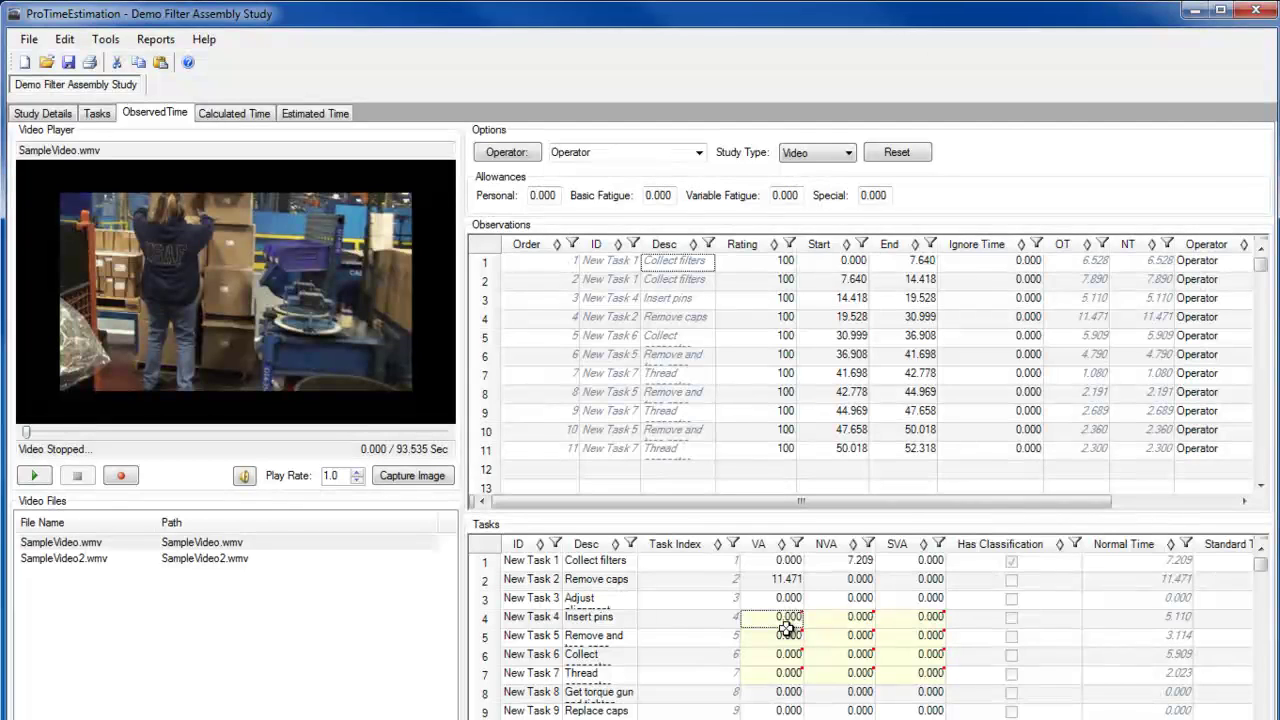
- Open a side-by-side video comparison of the Remove and toss caps observations 6 and 10
left_click(485, 363)
left_click(487, 433, "ctrl")
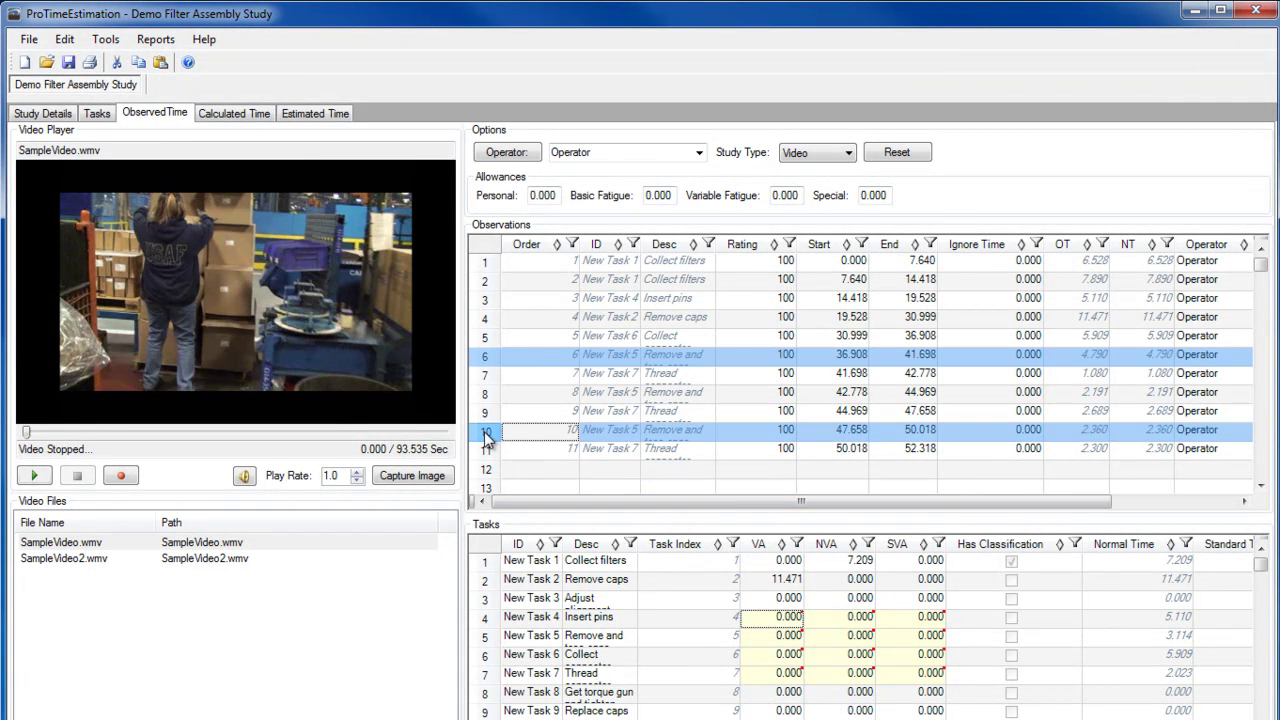
right_click(487, 437)
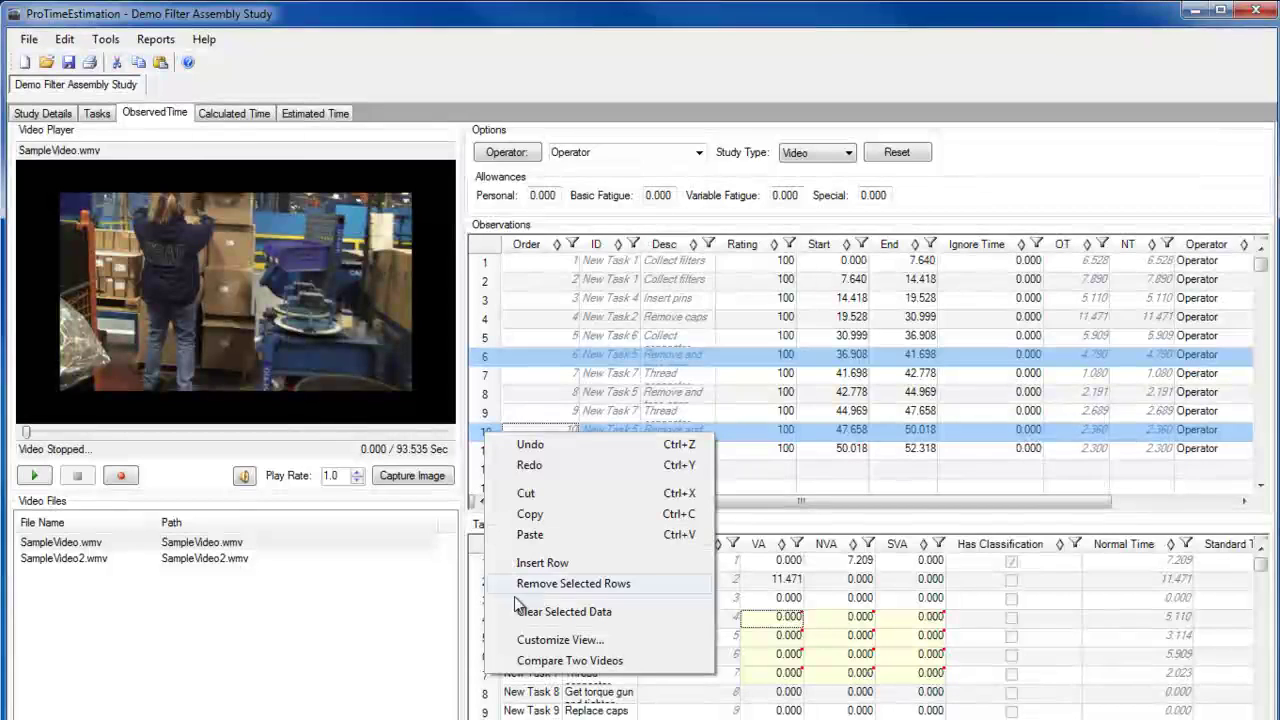
left_click(562, 661)
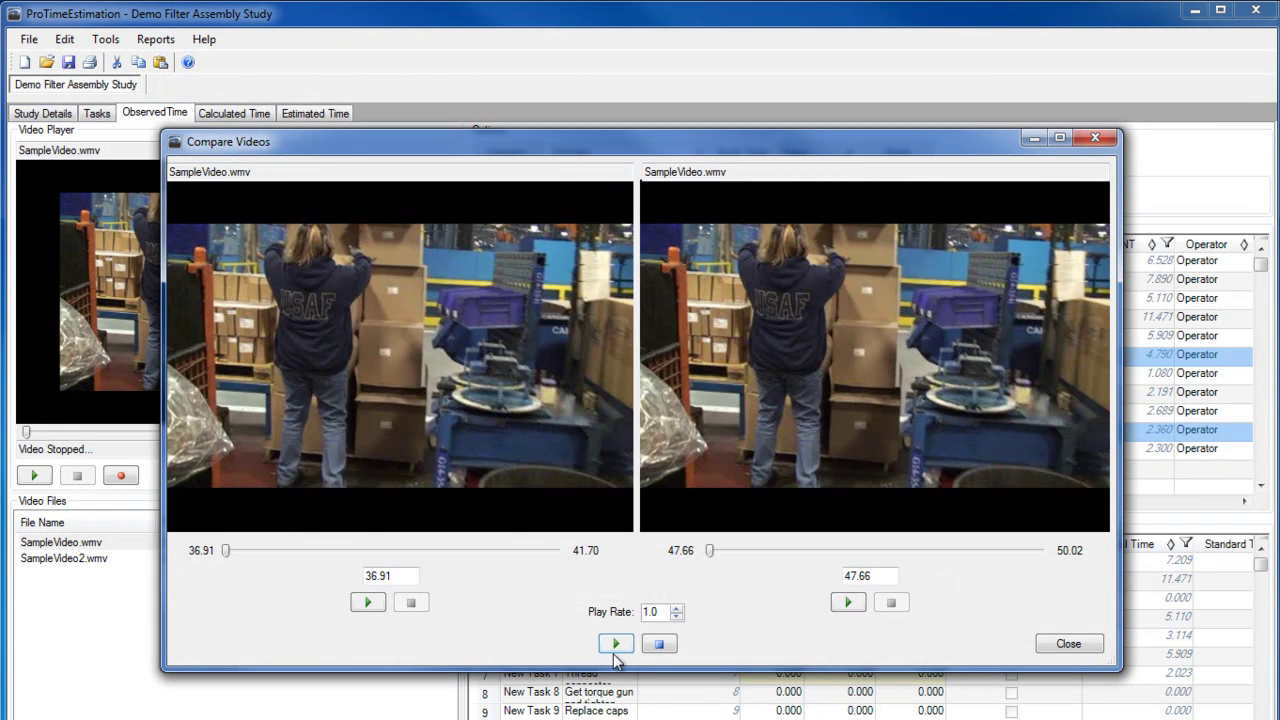
- Play both compared observation videos simultaneously at play rate 1.0, and close the comparison
left_click(616, 644)
left_click(616, 644)
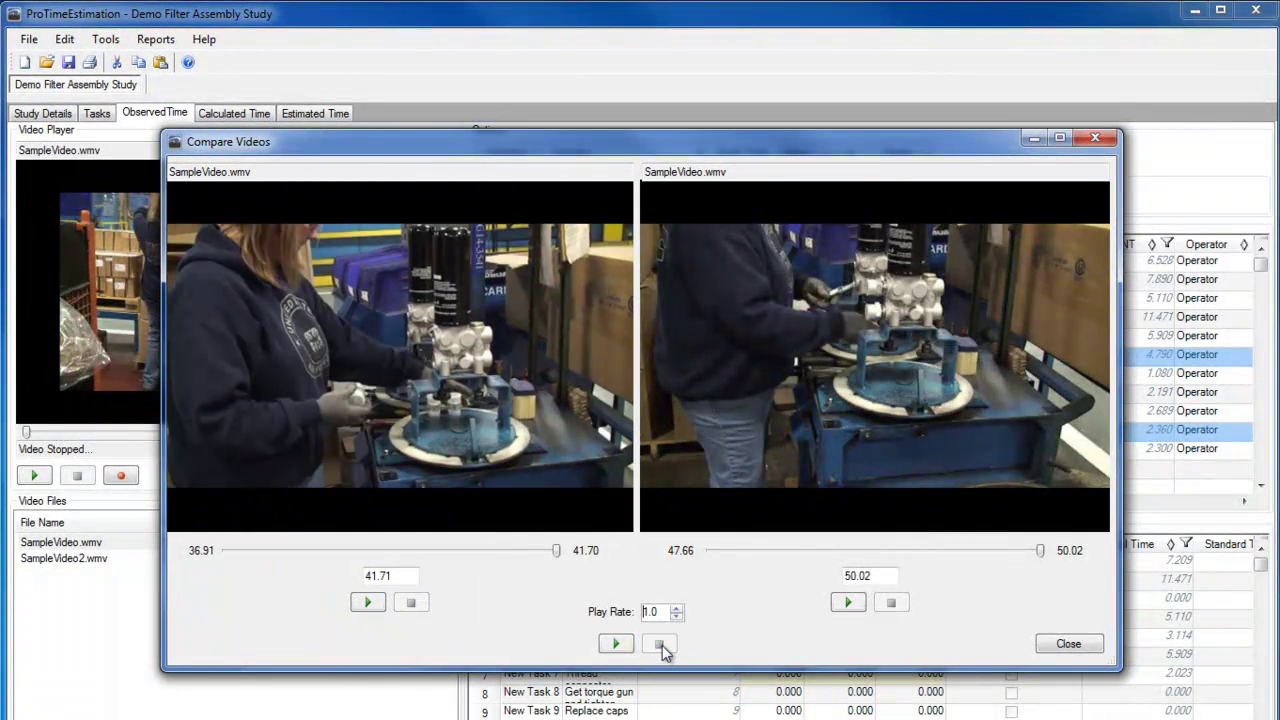
left_click(1064, 645)
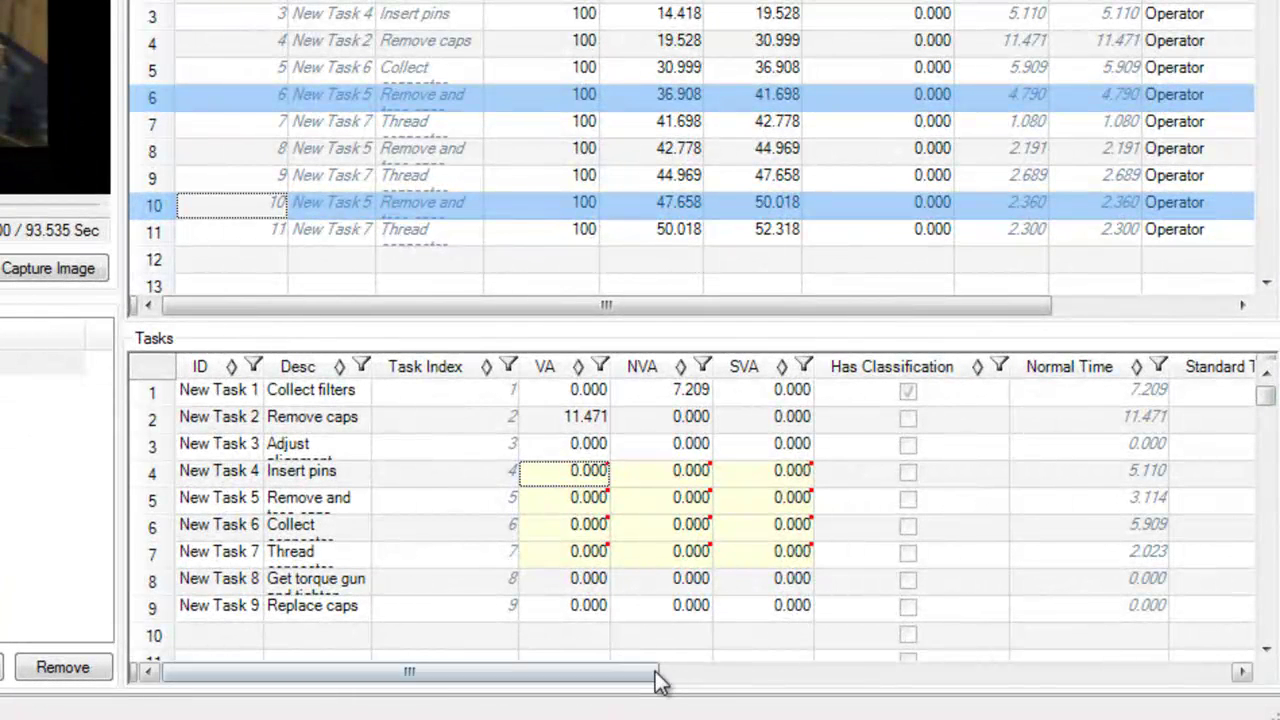
- Set the confidence interval of the Collect filters task to 88
left_click_drag(657, 677, 1225, 680)
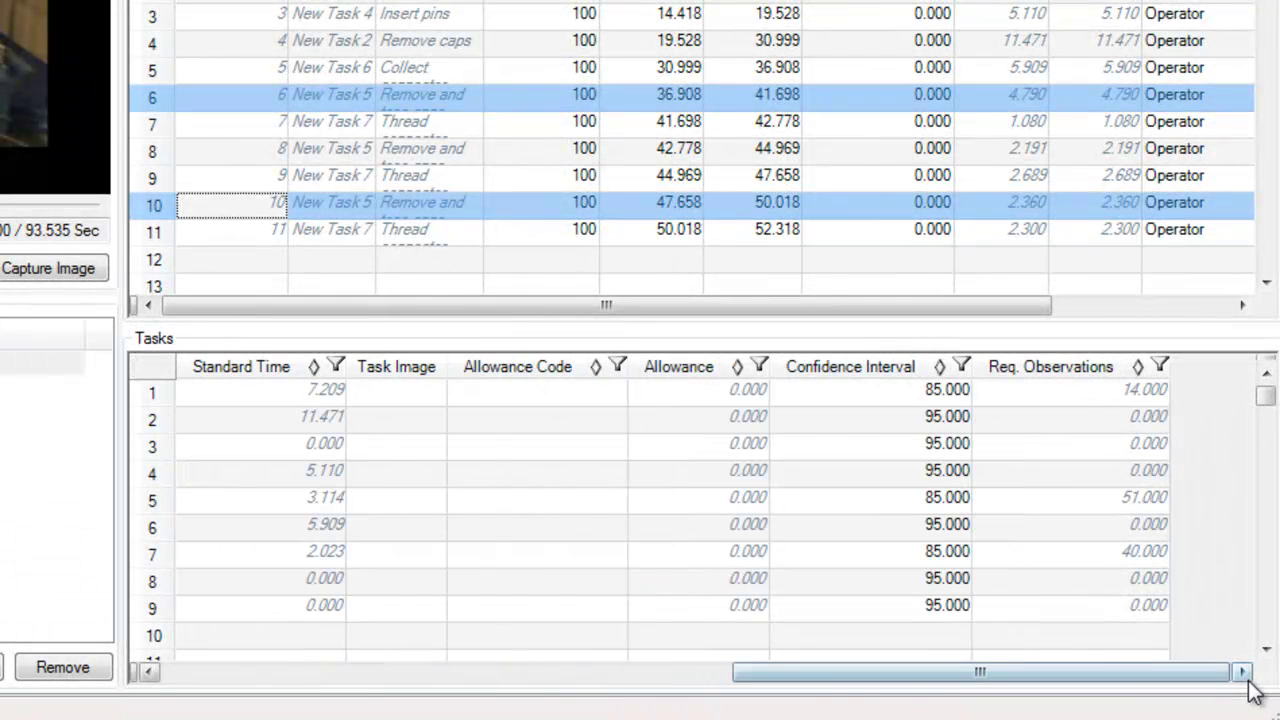
left_click(938, 393)
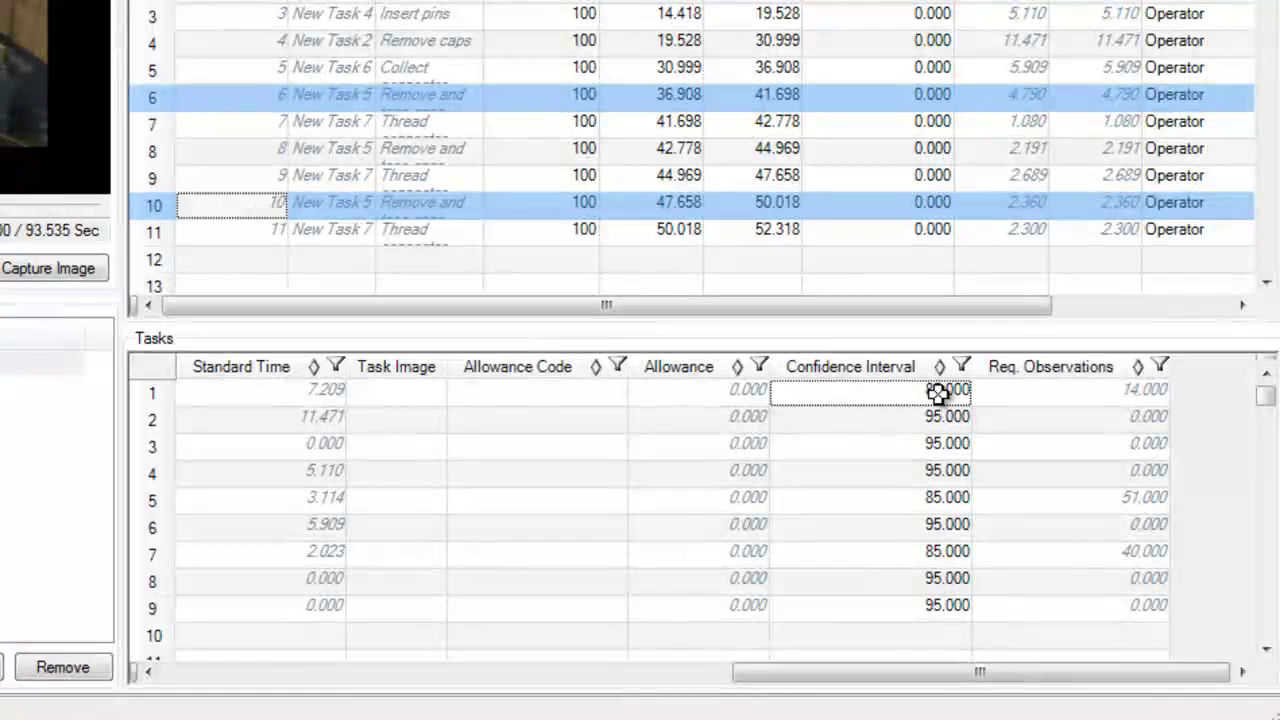
left_click(938, 393)
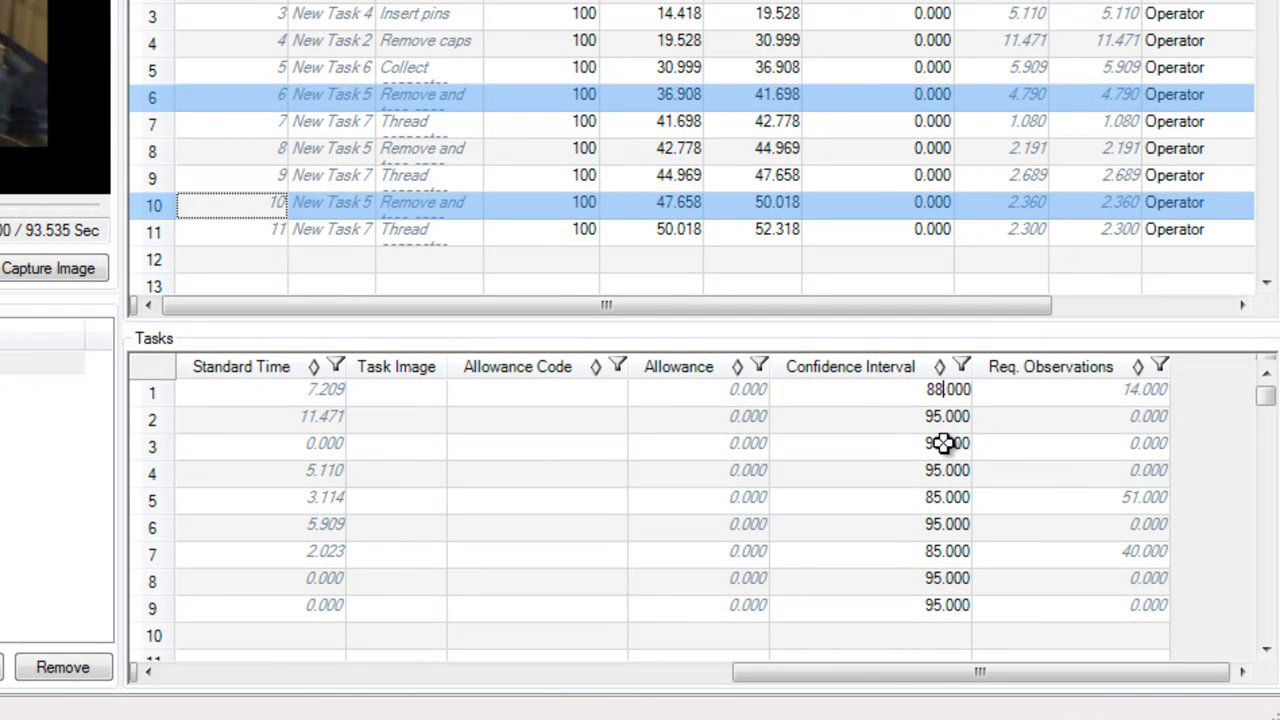
left_click(945, 443)
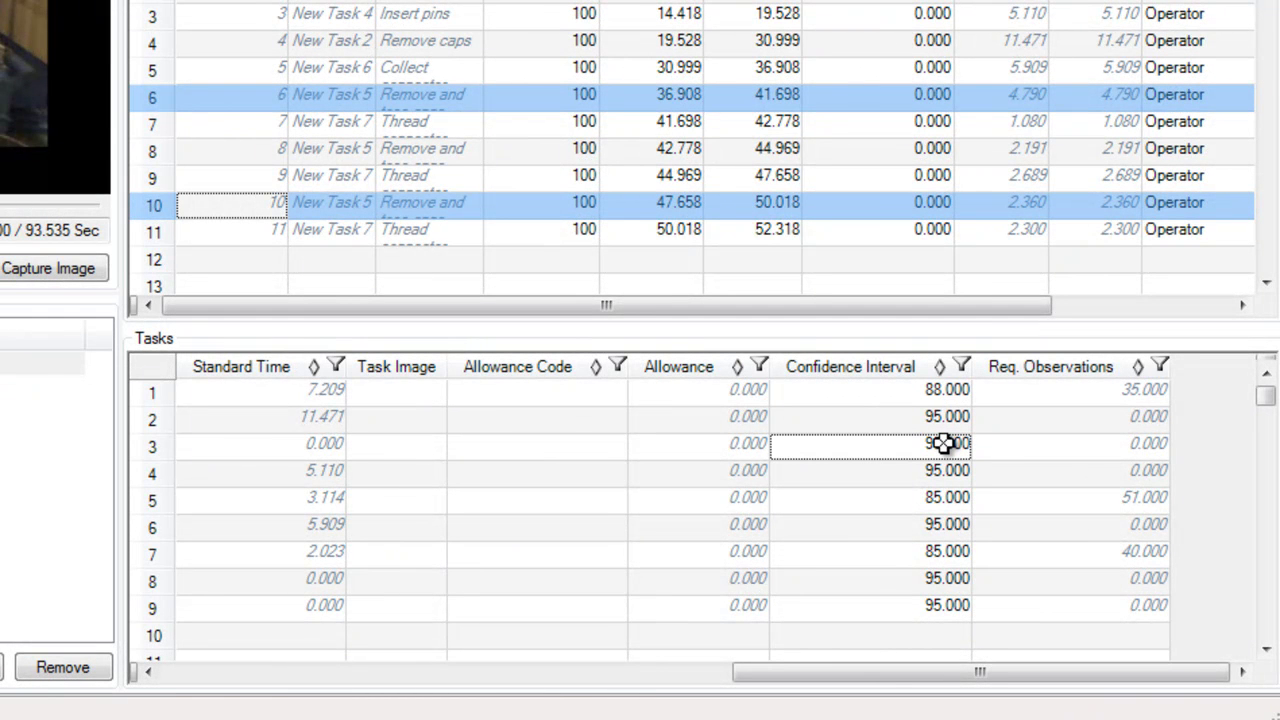